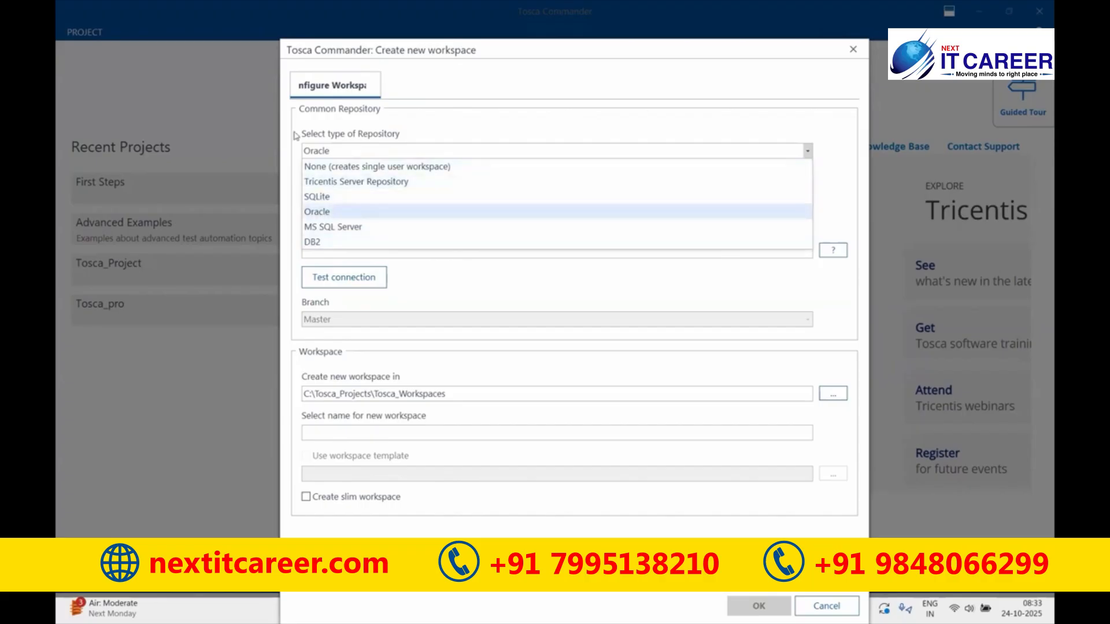
- Snip the repository type list and switch to the Word notes
key(super+shift+s)
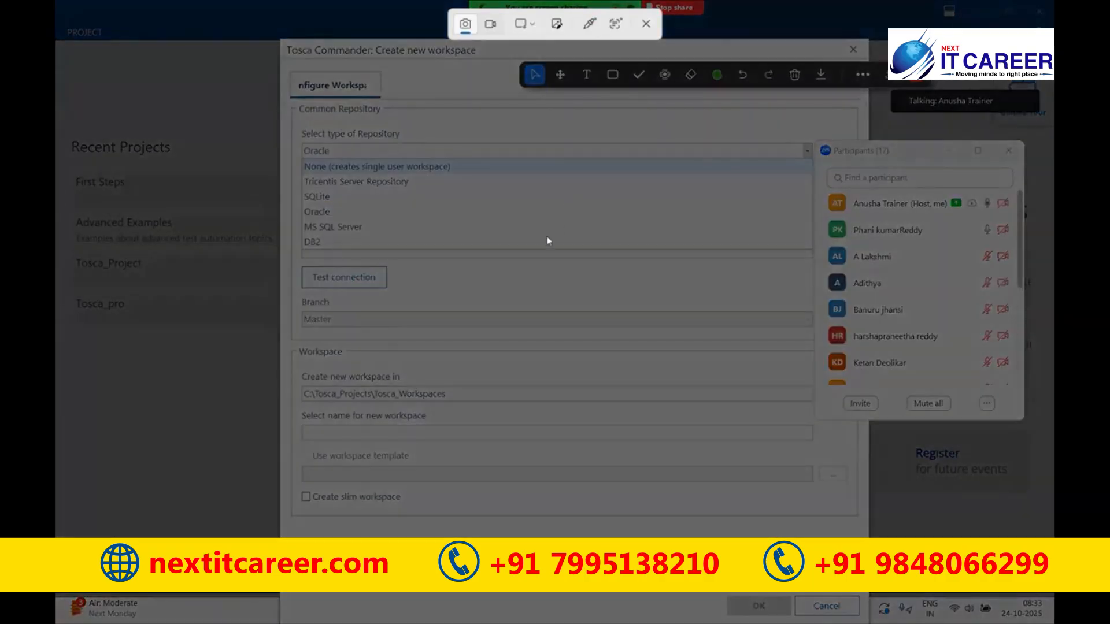
drag(298, 122, 537, 252)
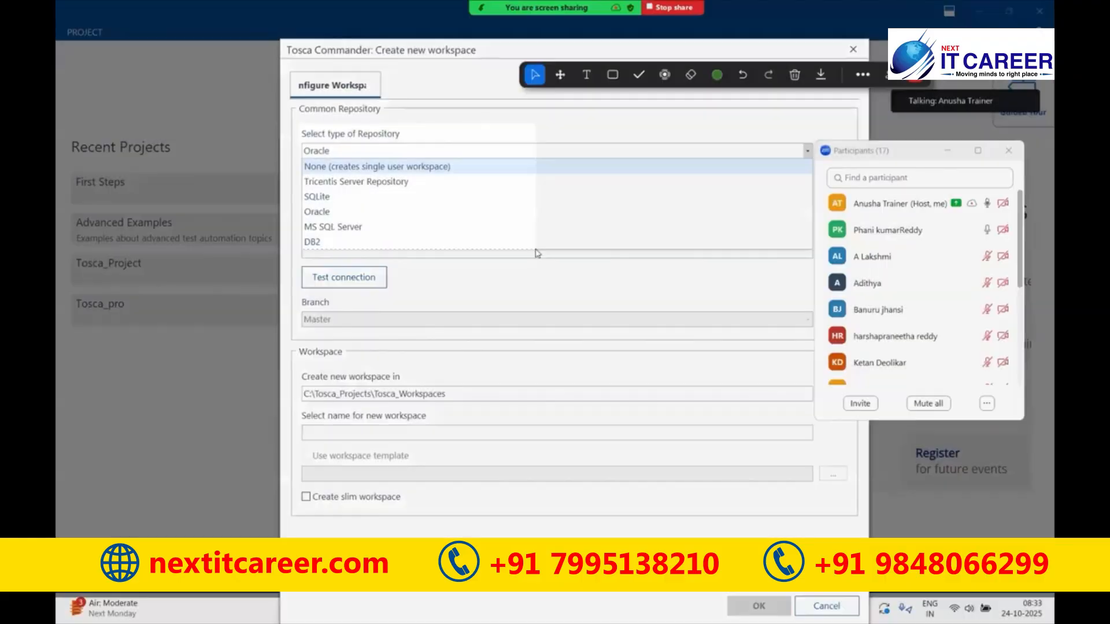
key(alt+Tab)
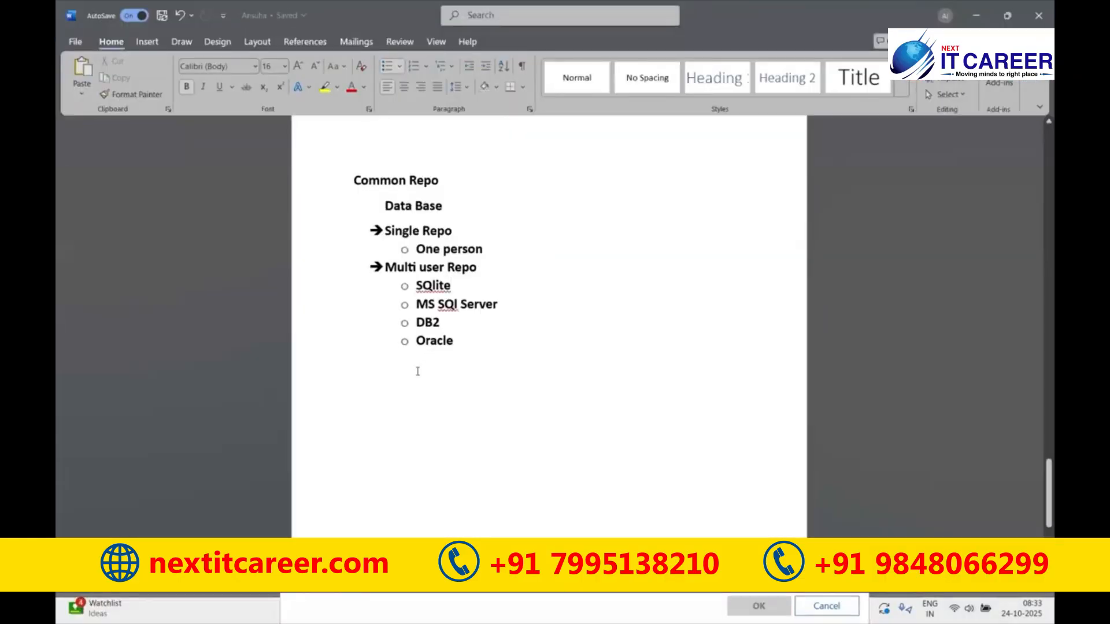
- Paste the repository list screenshot and annotate SQlite with '--> learning Purpose'
key(ctrl+v)
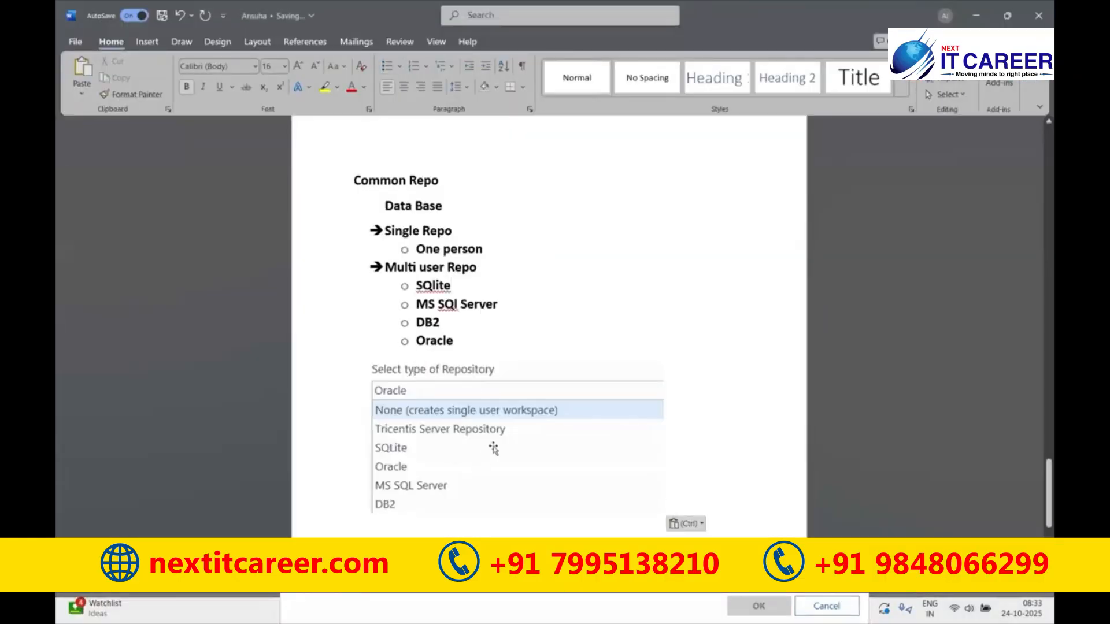
click(465, 286)
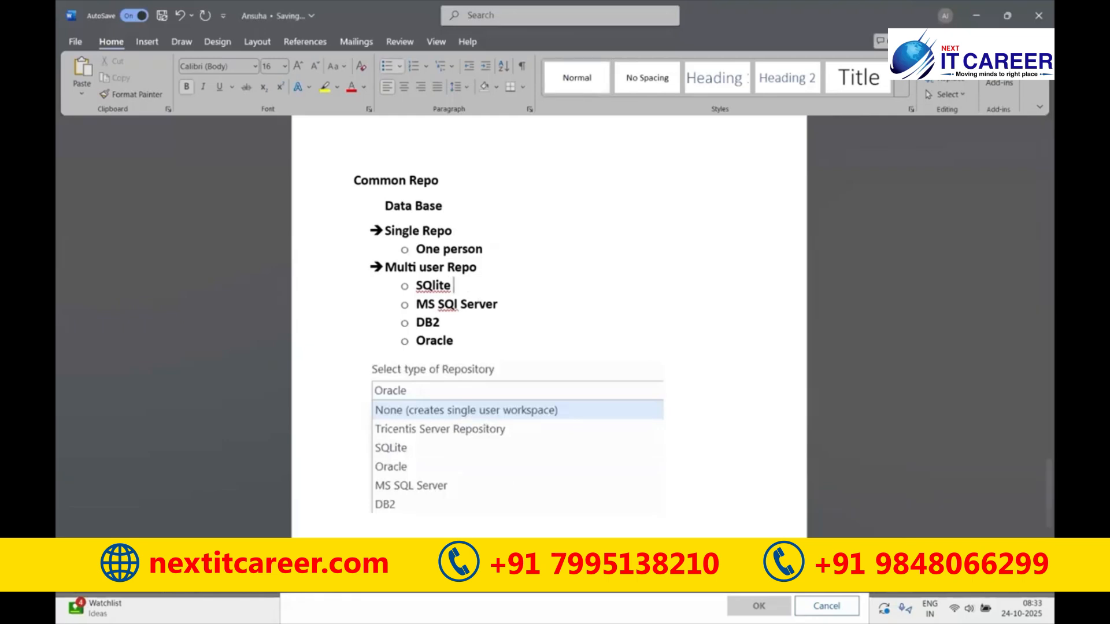
text(--> learning Pu)
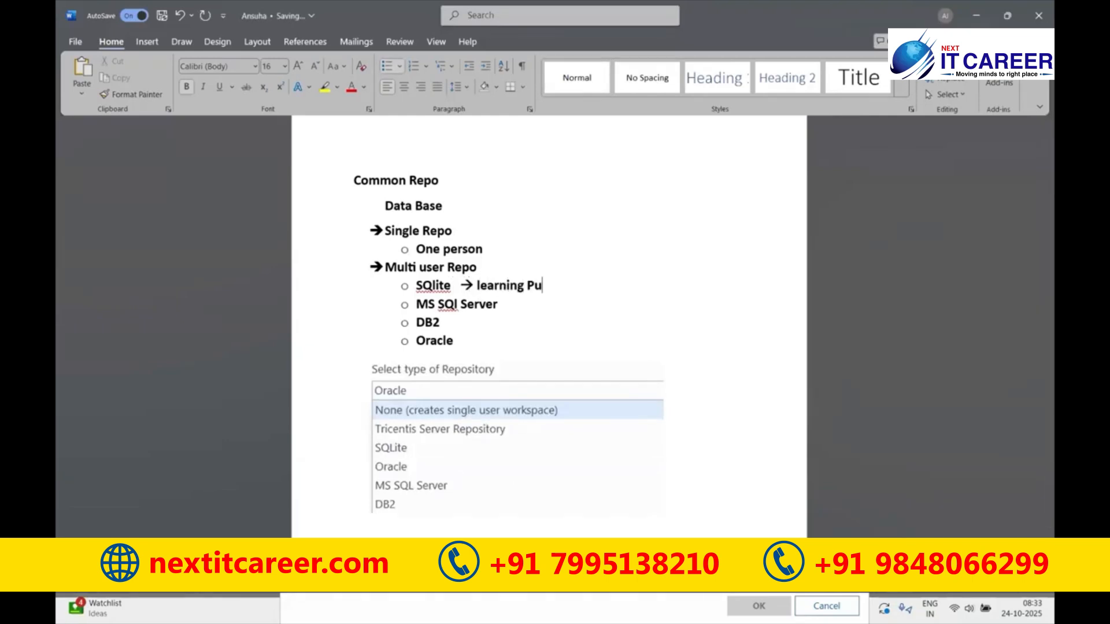
text(rpose)
key(Return)
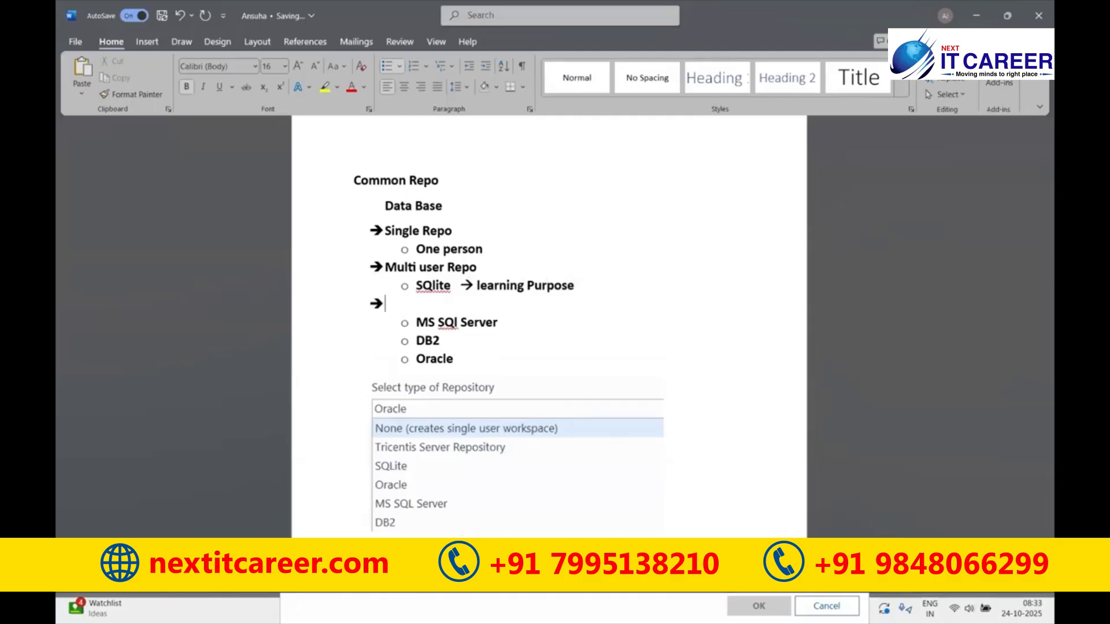
key(Return)
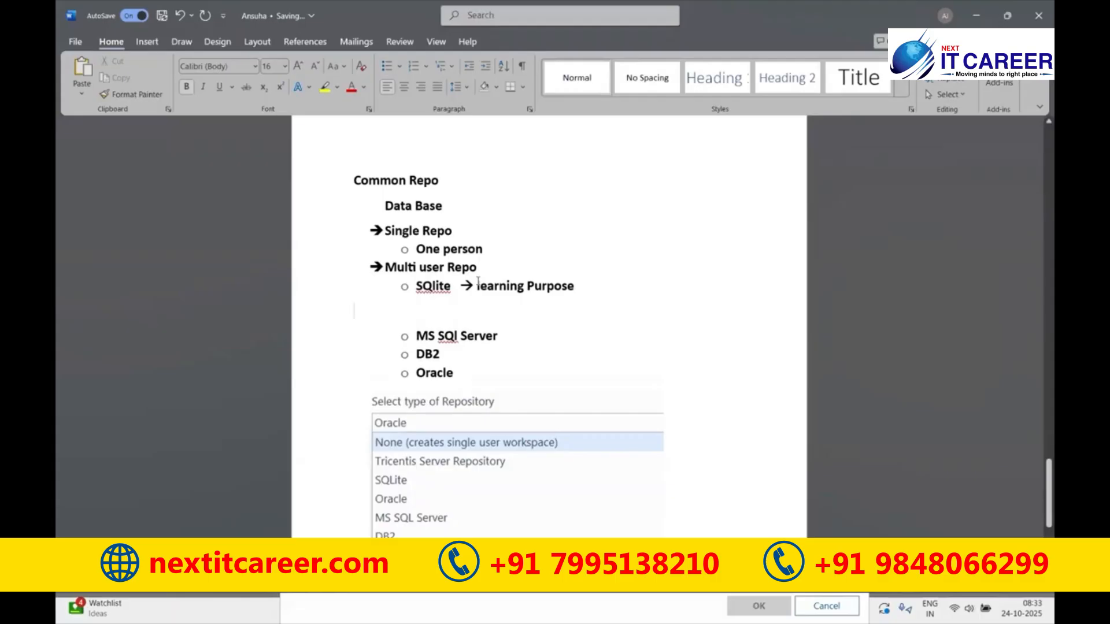
- Highlight the word SQlite in the notes by selecting and deselecting it
double_click(455, 289)
click(592, 306)
click(435, 285)
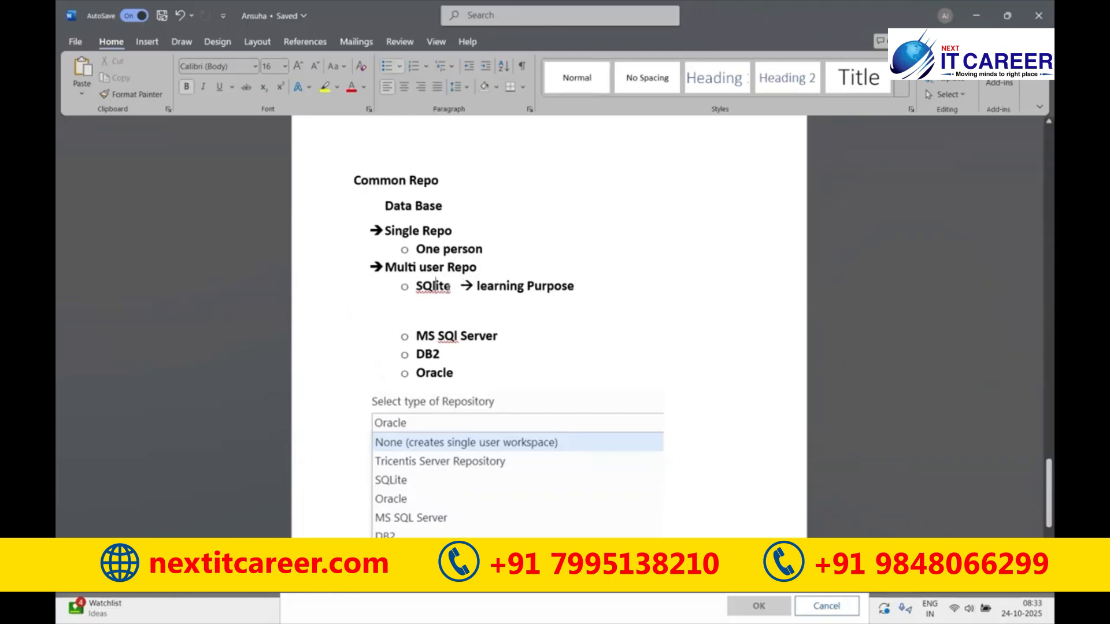
double_click(435, 285)
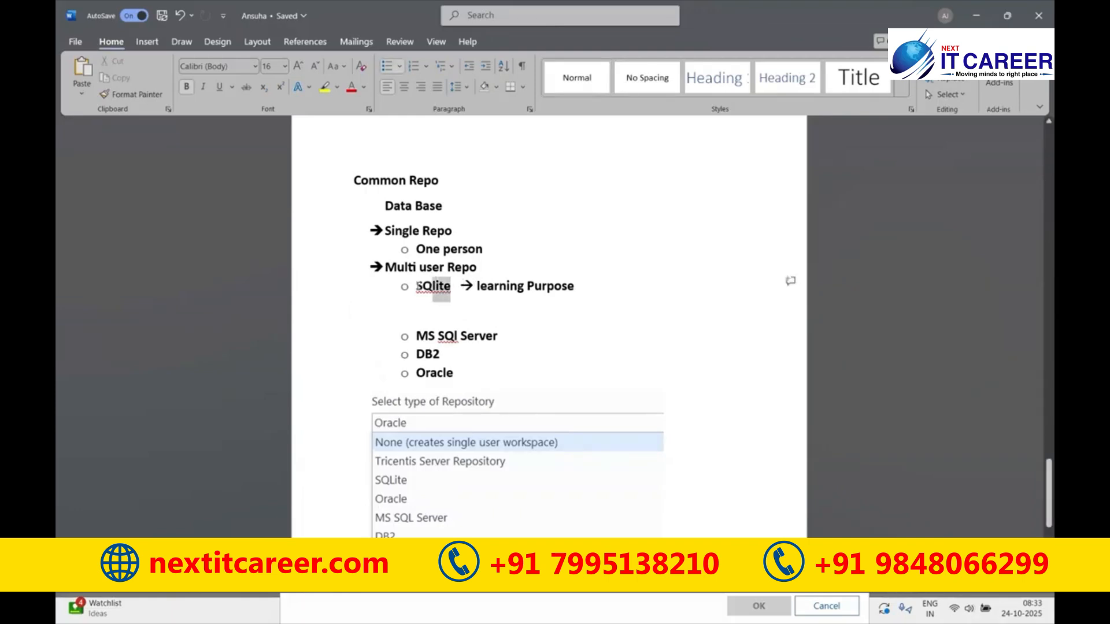
click(460, 306)
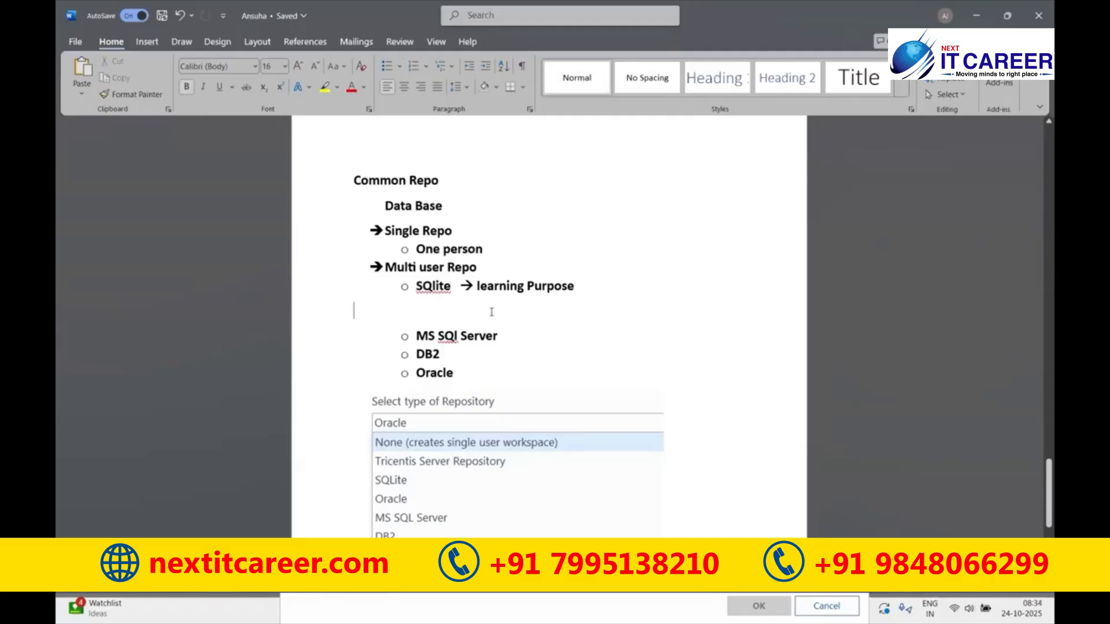
- Choose SQLite as the repository type and turn off 'Use existing repository'
click(589, 611)
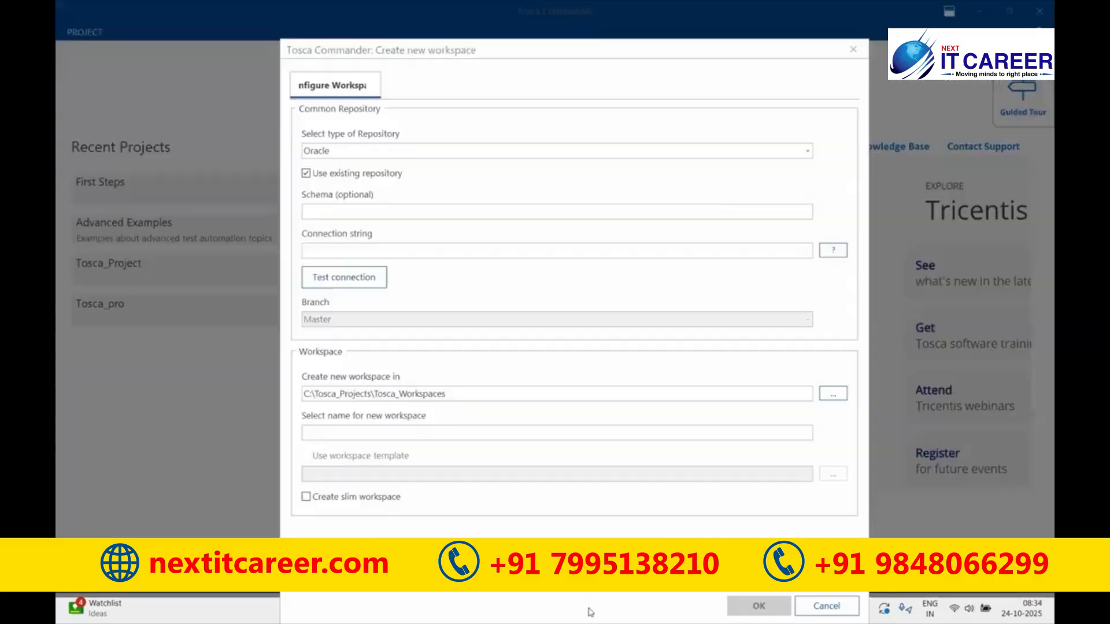
click(431, 150)
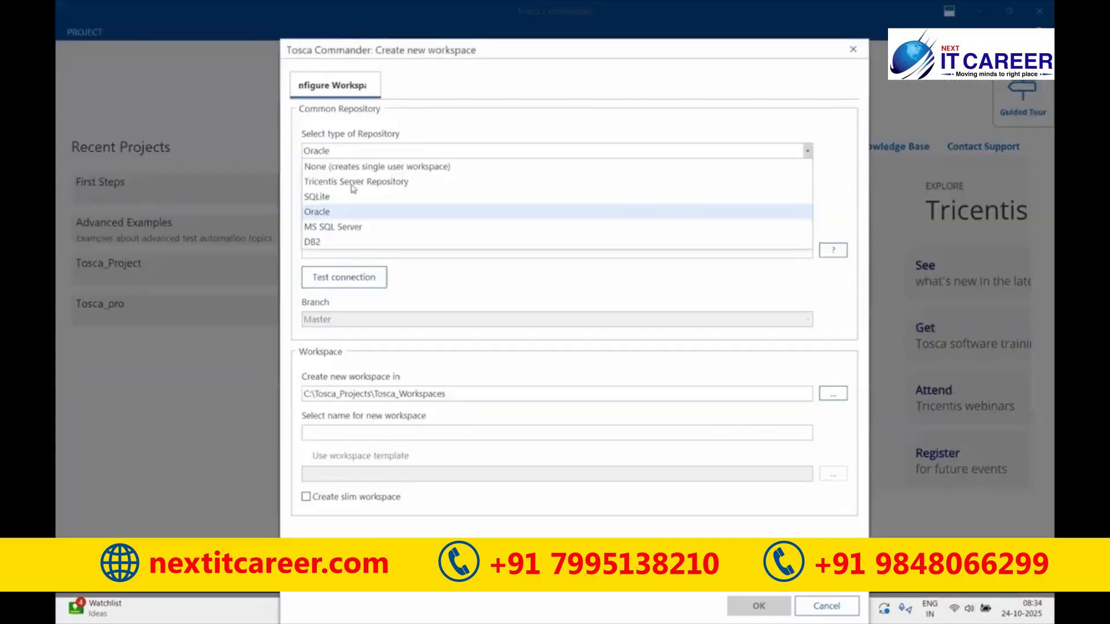
click(317, 197)
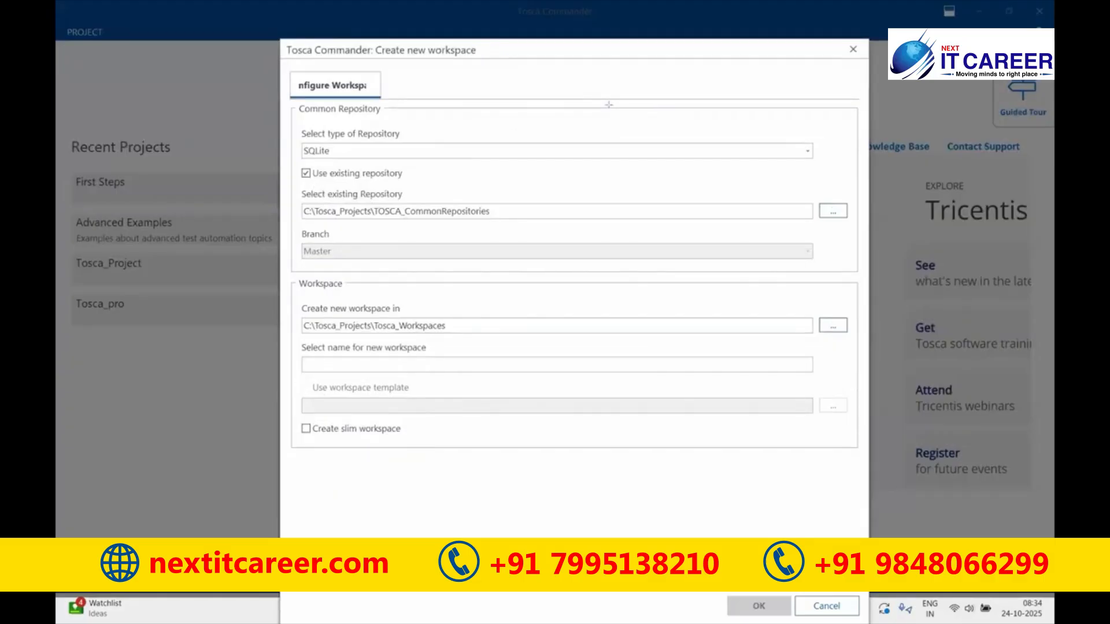
mouse_move(294, 166)
mouse_down()
mouse_move(413, 173)
mouse_move(412, 184)
mouse_up()
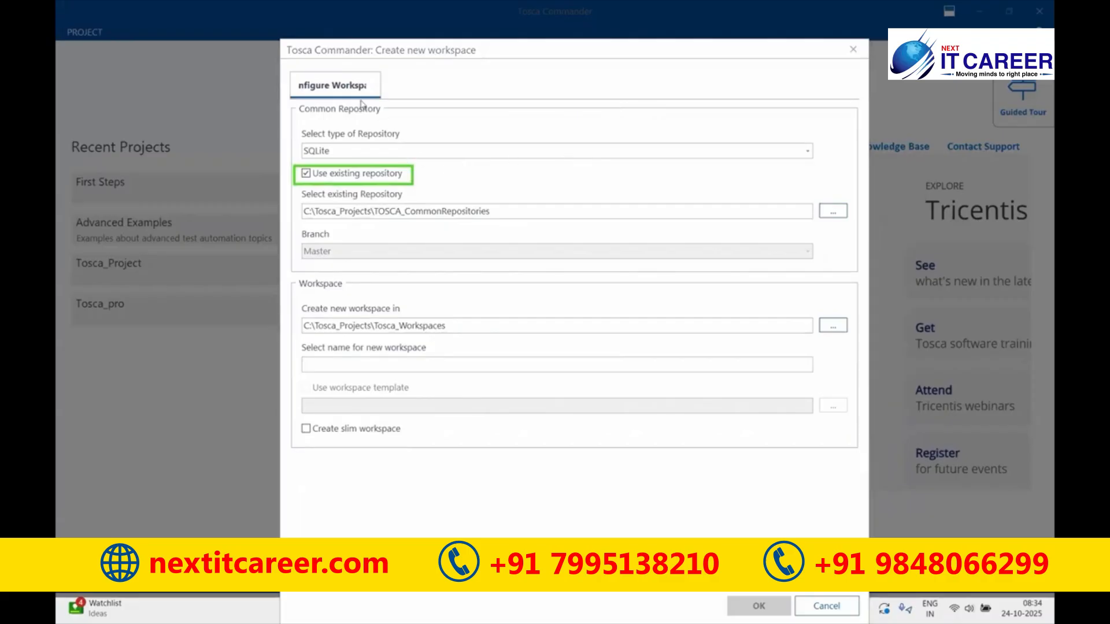
click(306, 173)
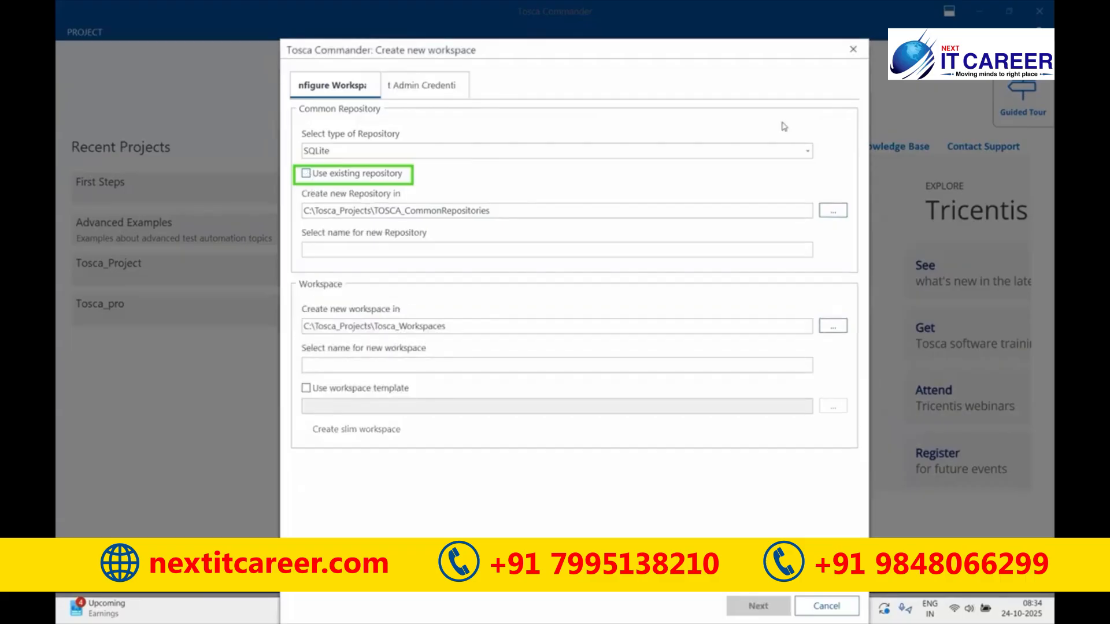
- Name the new SQLite repository 'Bank'
click(354, 245)
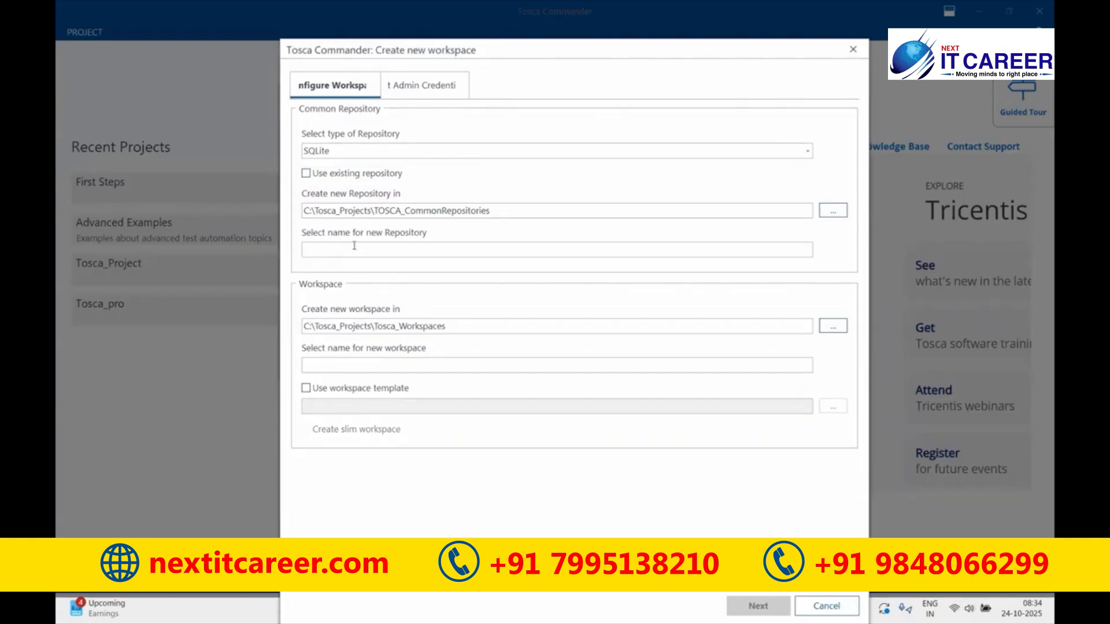
text(24)
key(BackSpace)
key(BackSpace)
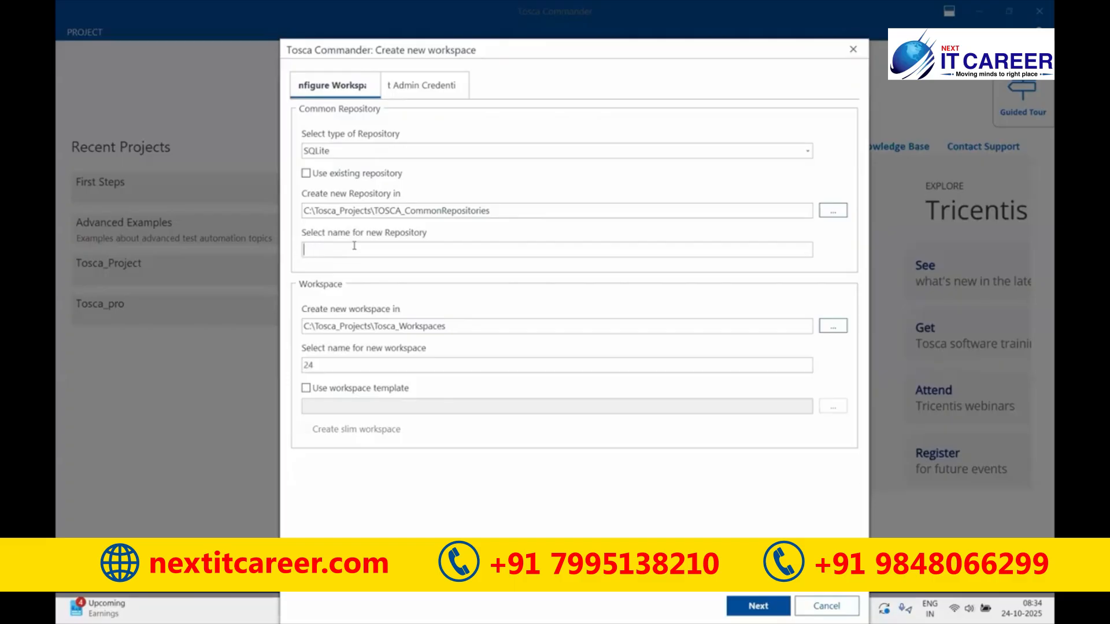
text(Bank)
drag(341, 249, 302, 249)
- Confirm the workspace name Bank and apply the Standard.tsu workspace template
drag(332, 365, 300, 368)
click(306, 389)
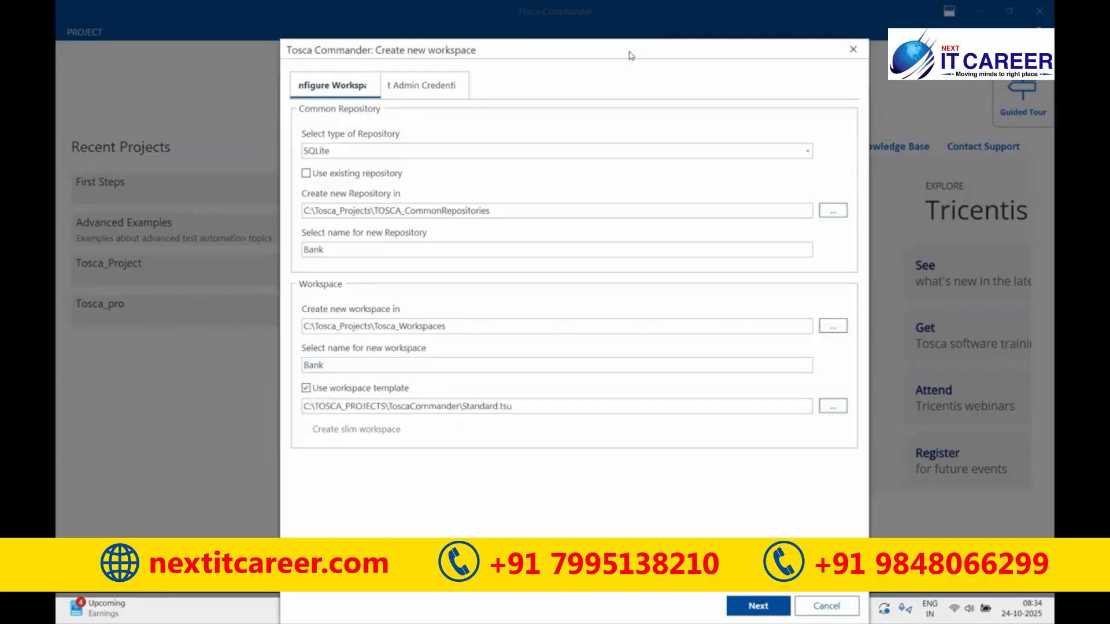
drag(457, 393, 520, 419)
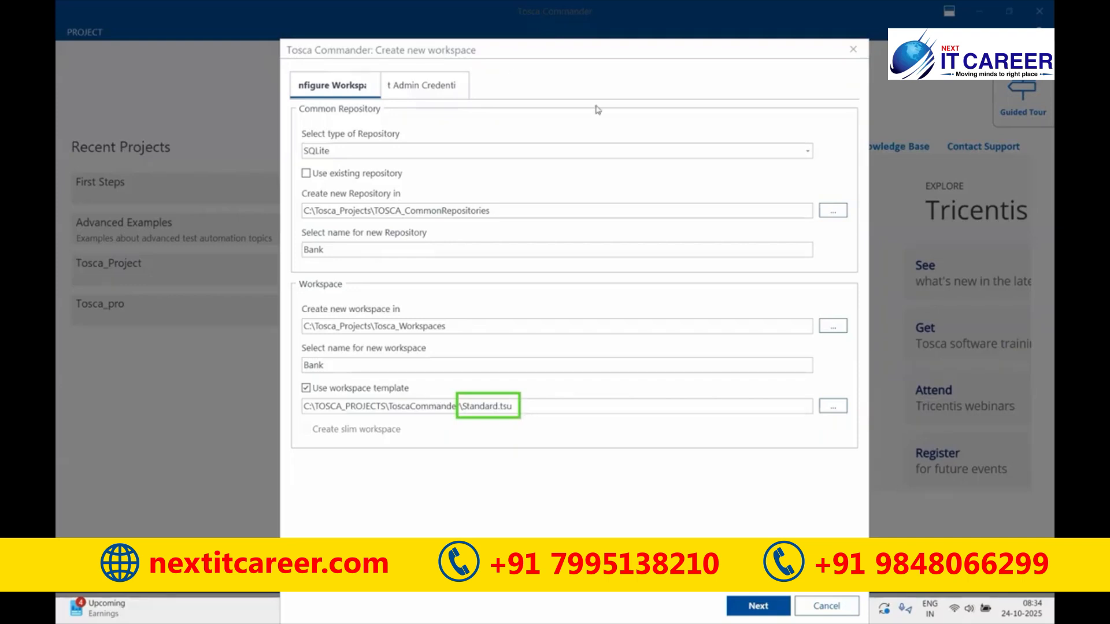
click(544, 393)
text(open url)
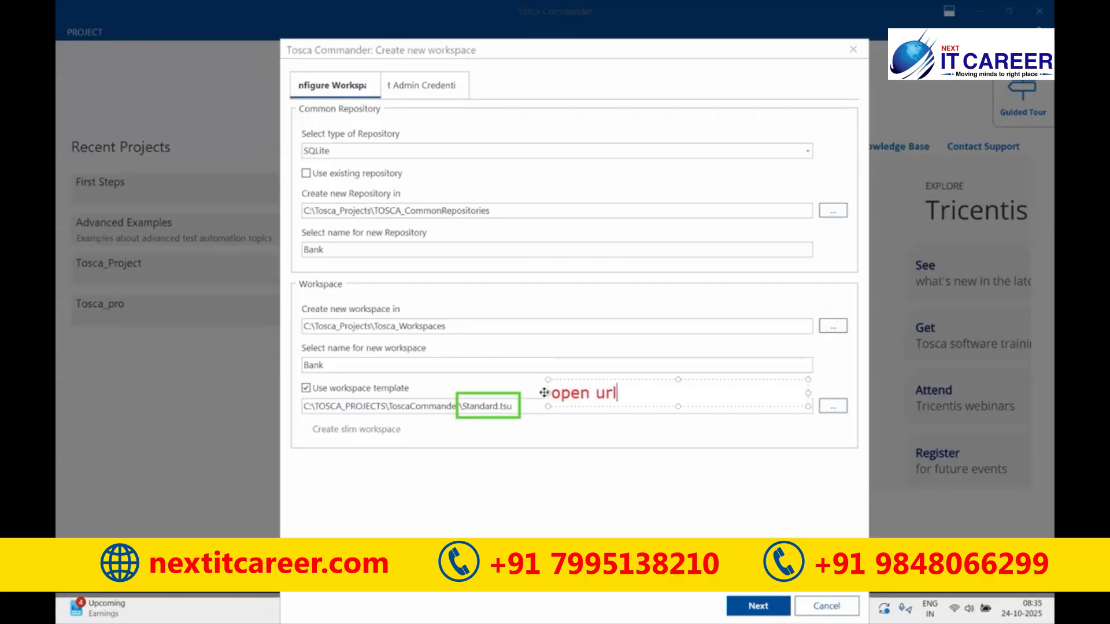
key(Return)
key(Return)
text(close)
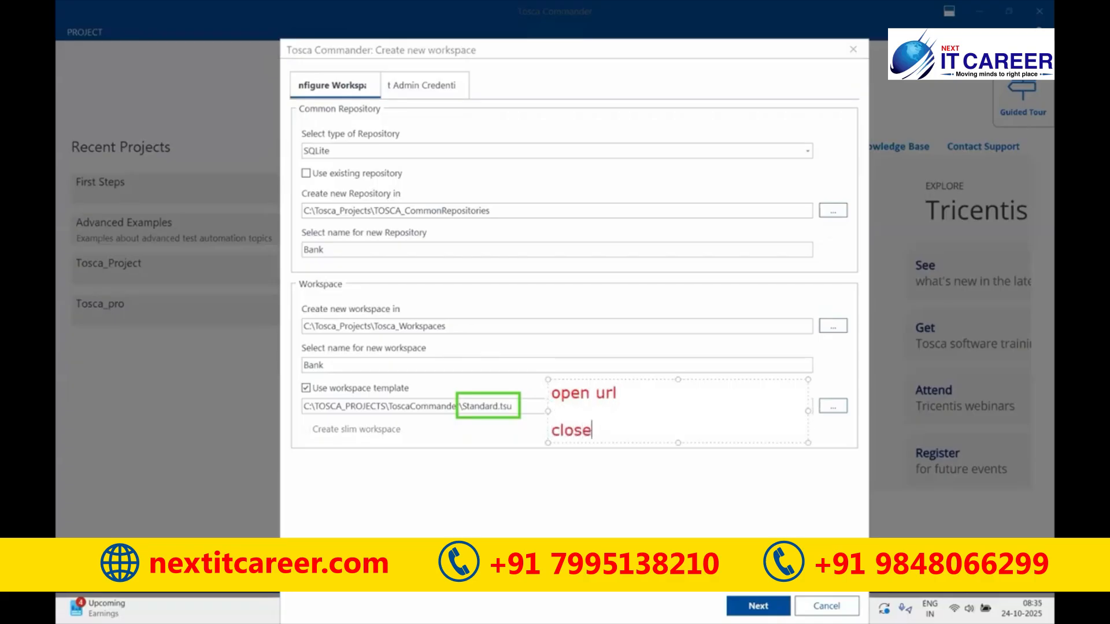
text( browe)
text(r)
key(BackSpace)
key(BackSpace)
text(ser)
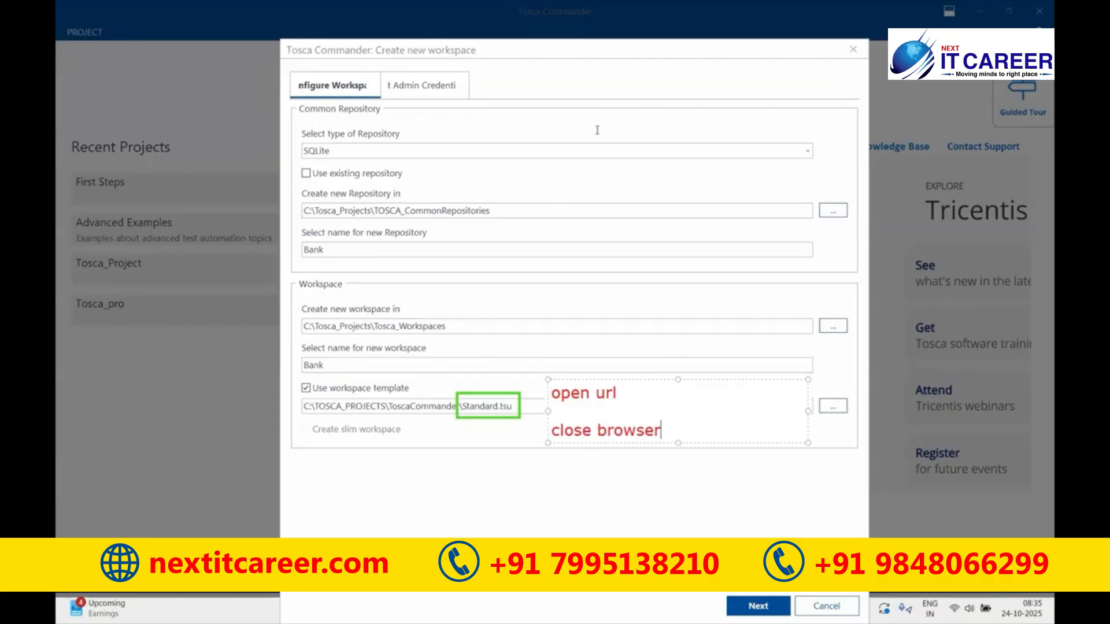
drag(292, 376, 422, 400)
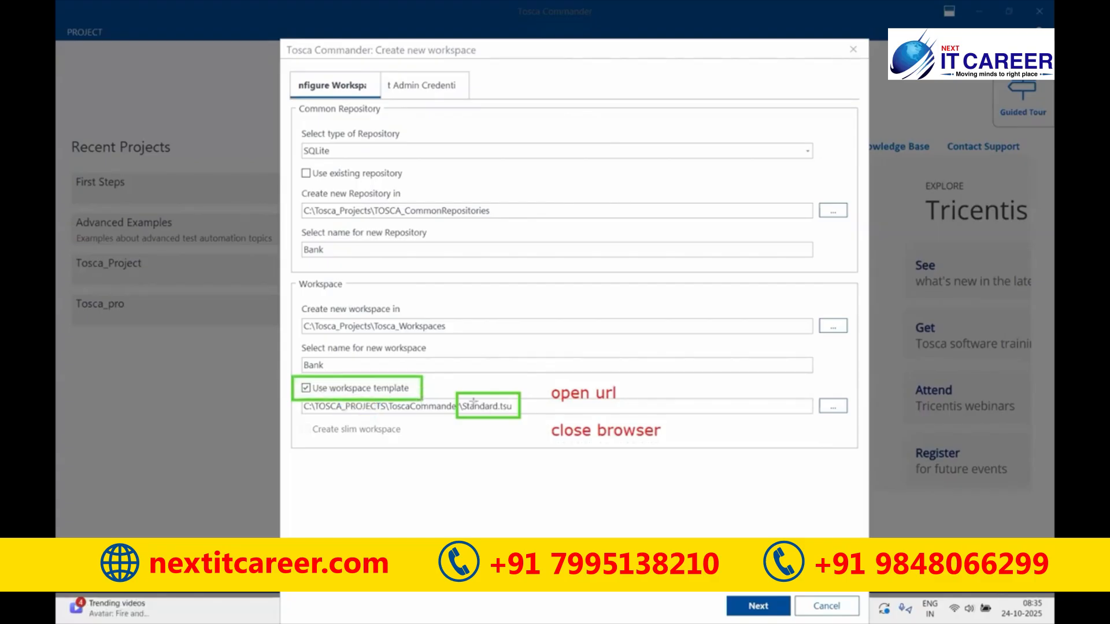
key(ctrl+z)
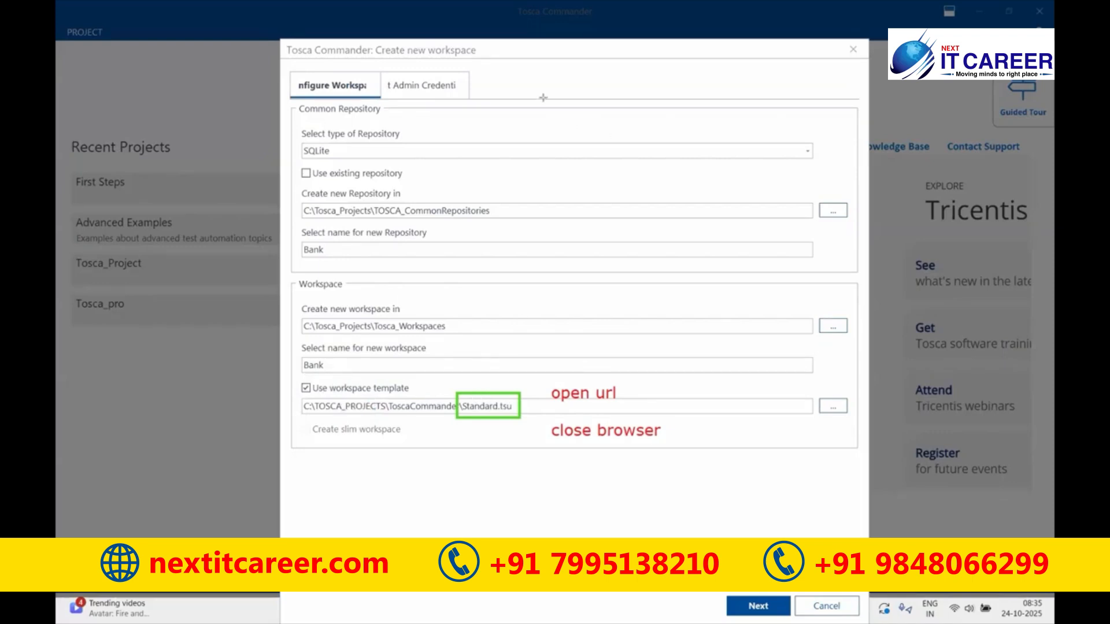
click(764, 133)
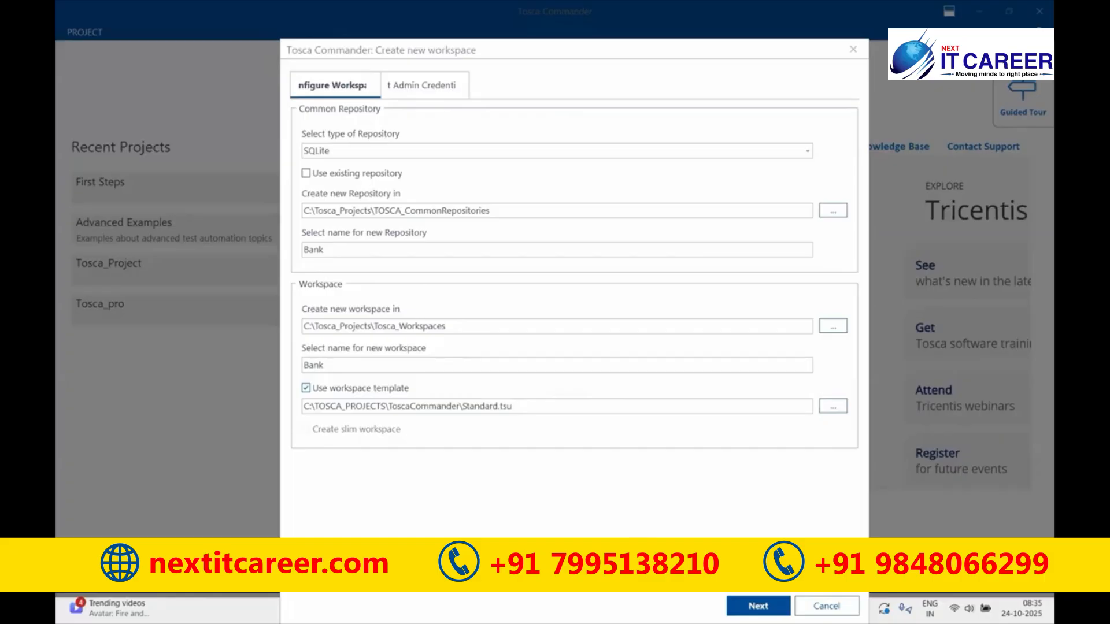
- Go back from the admin credentials page to the Configure Workspace settings
click(758, 606)
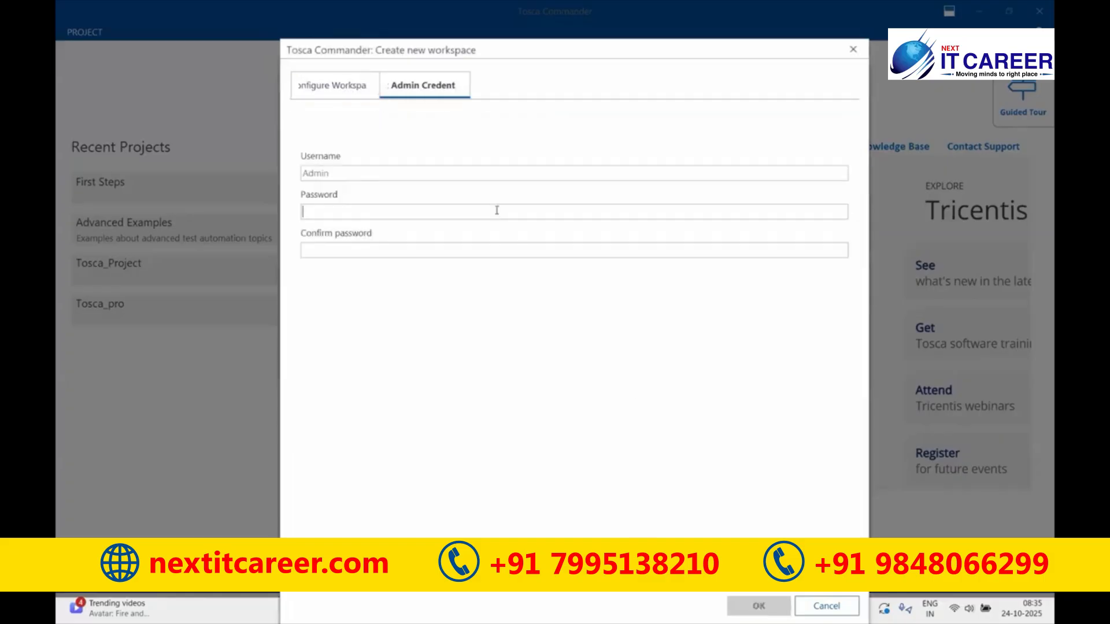
click(367, 86)
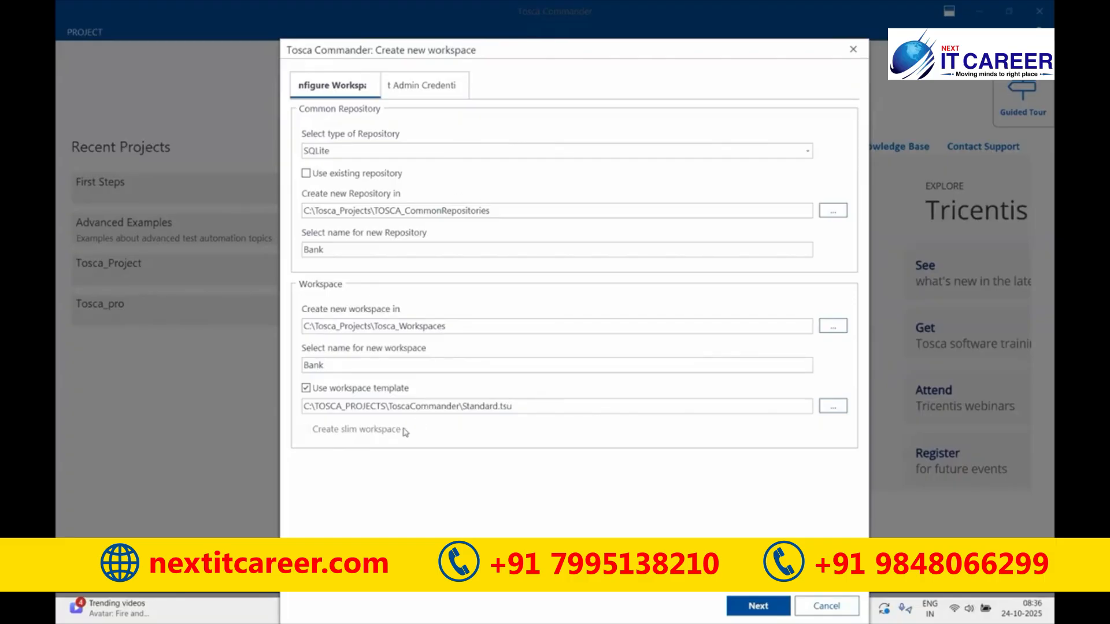
click(461, 479)
text(10)
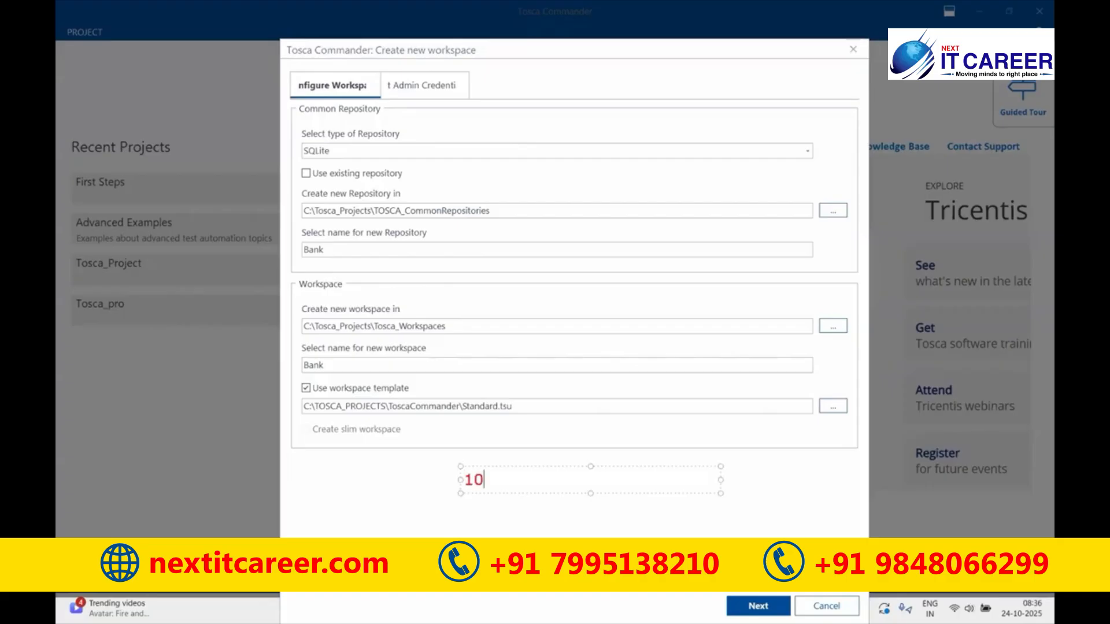
key(Return)
text(Slimwork)
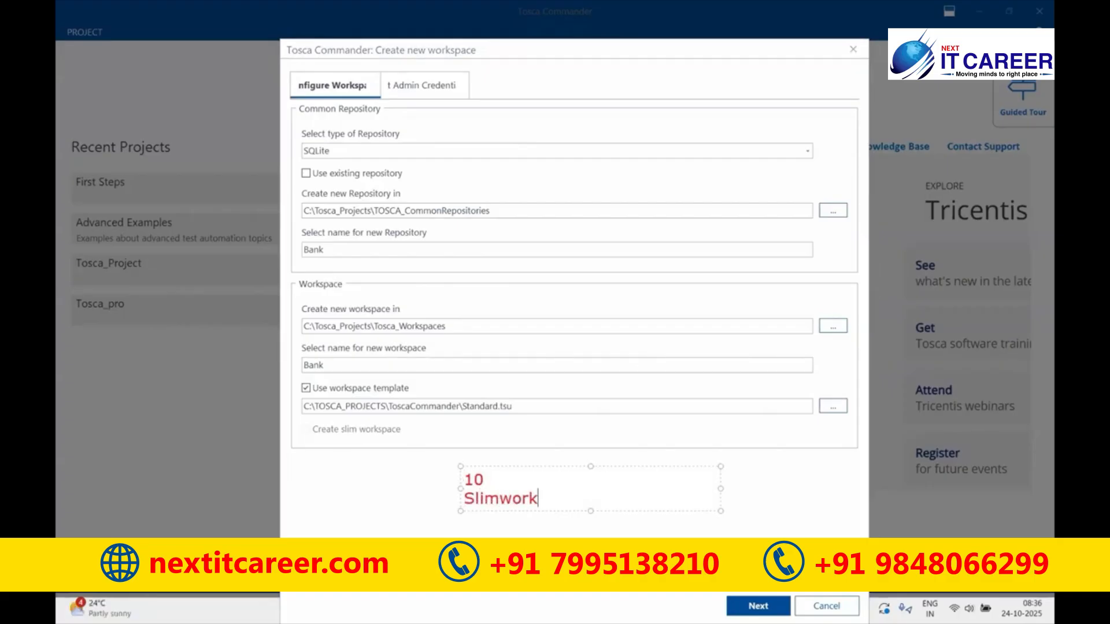
text(space)
click(316, 424)
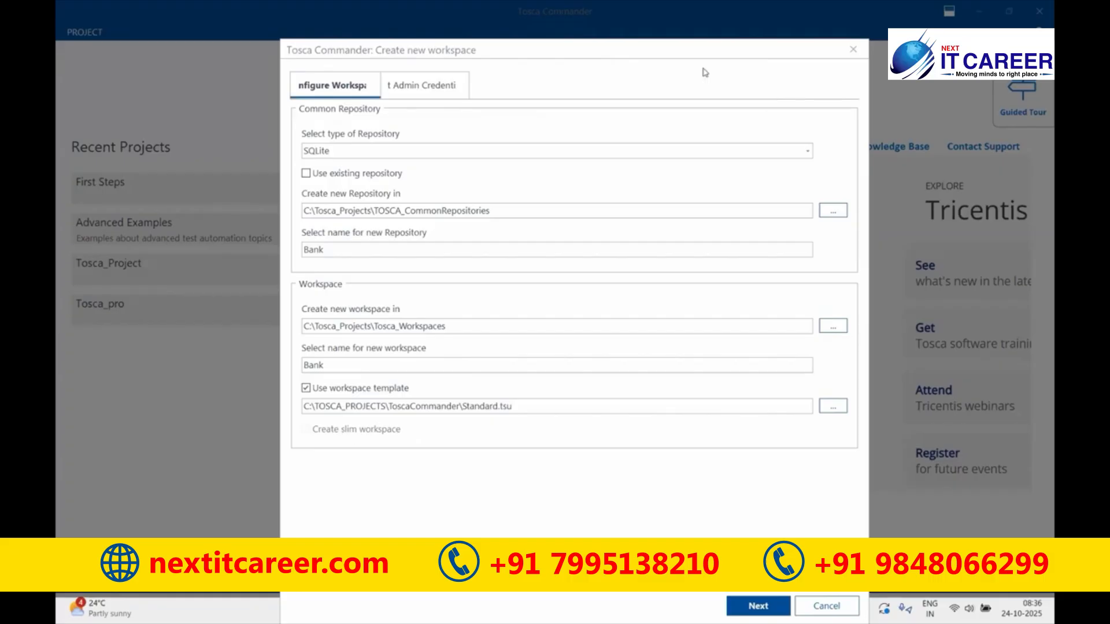
drag(298, 420, 408, 442)
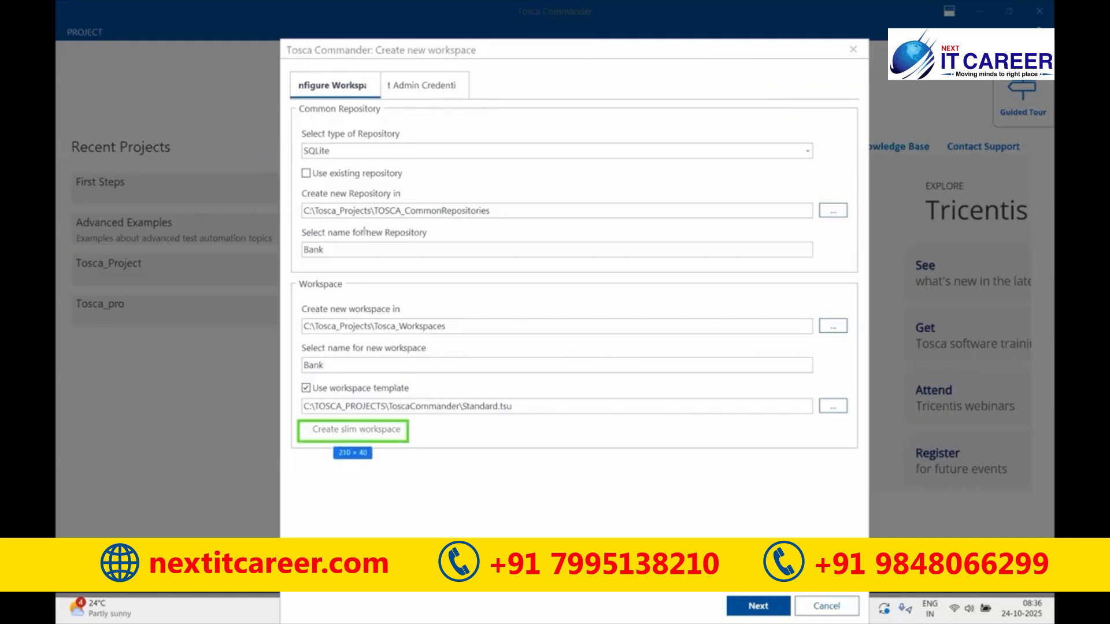
drag(294, 126, 427, 163)
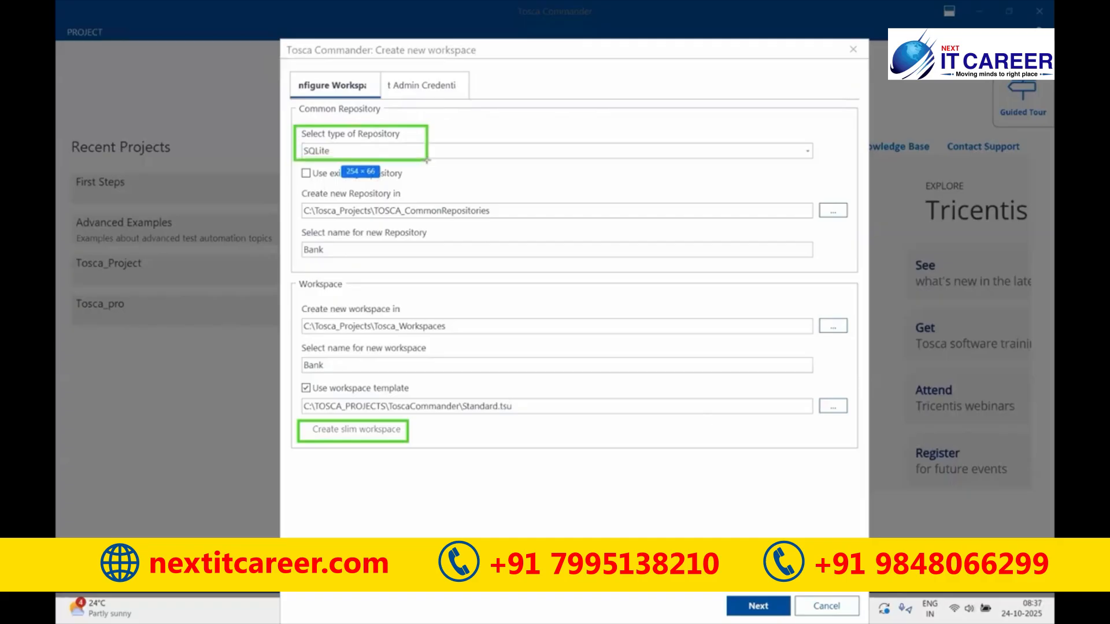
drag(293, 160, 420, 185)
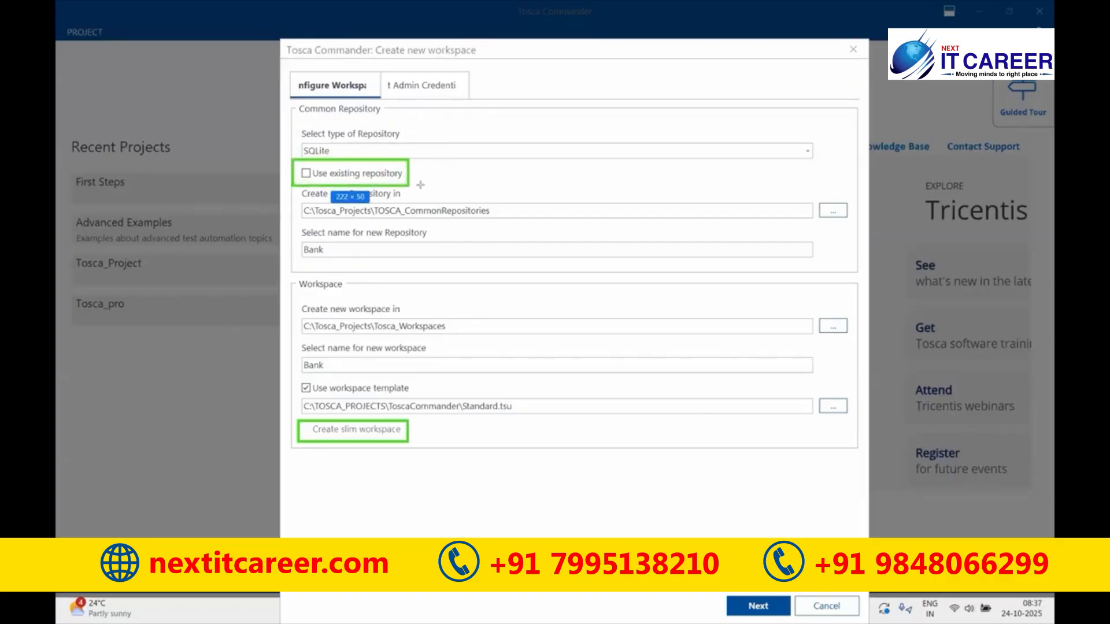
click(310, 176)
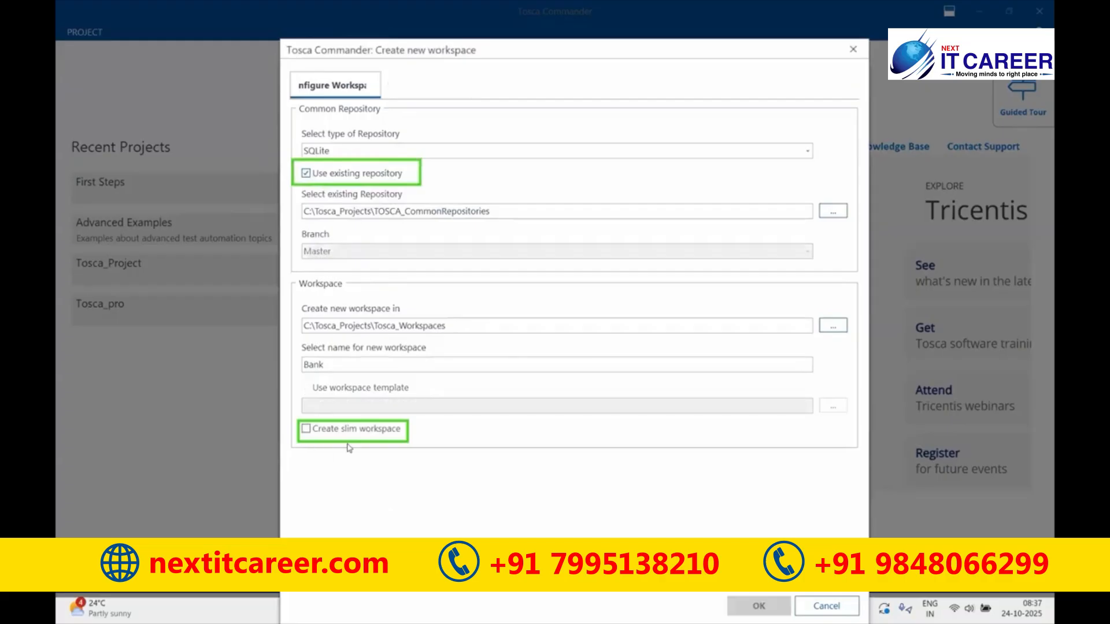
mouse_move(396, 432)
click(306, 174)
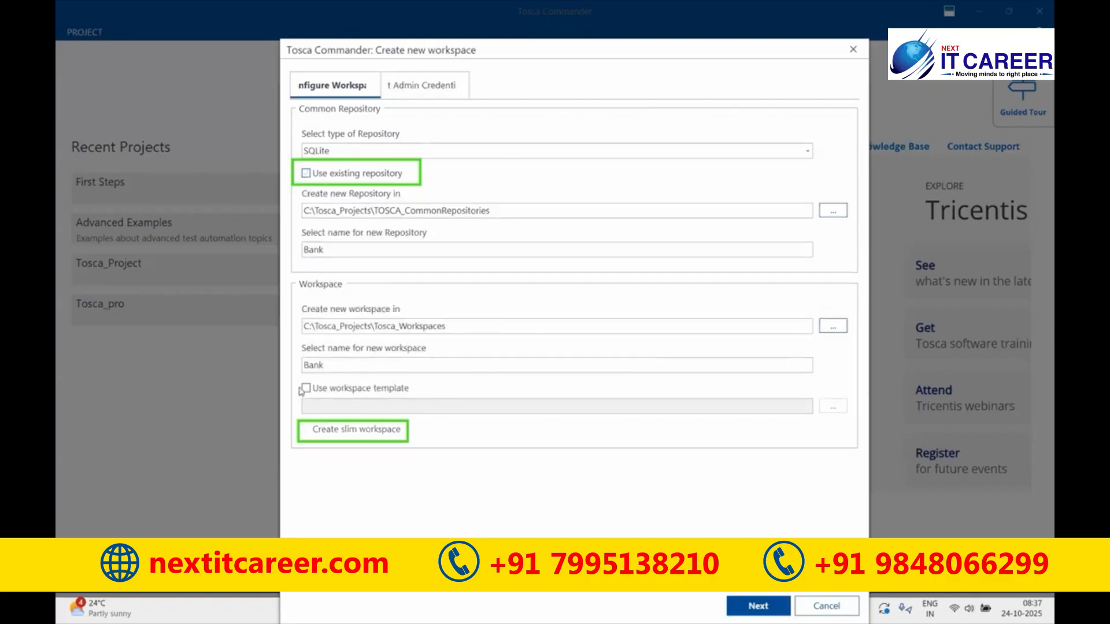
click(303, 389)
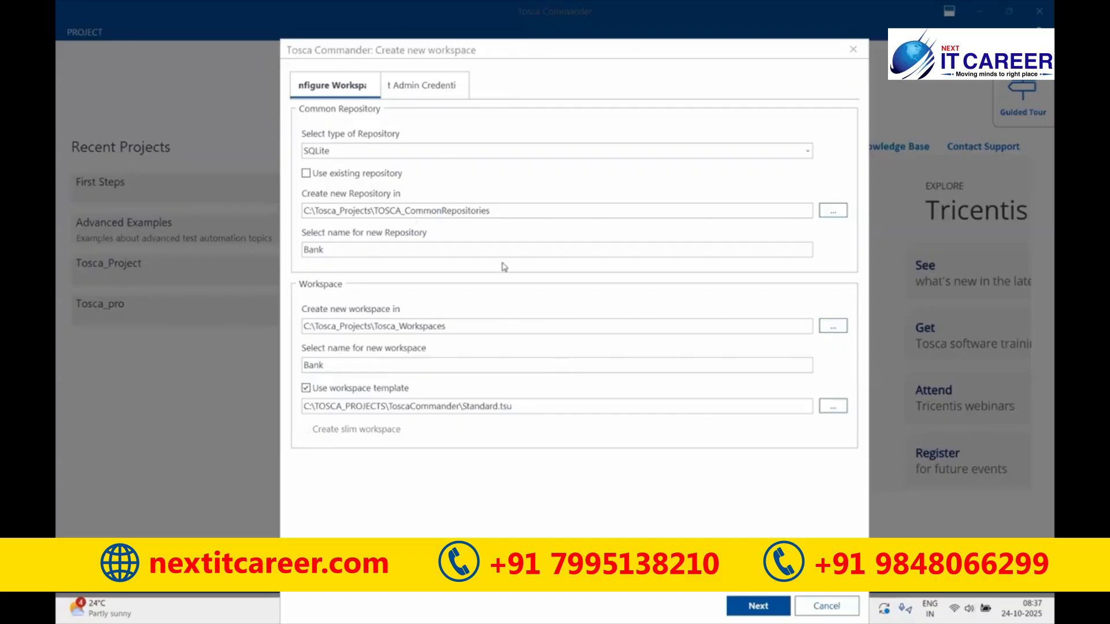
- On the admin credentials page, enter the Admin password and its confirmation
click(758, 607)
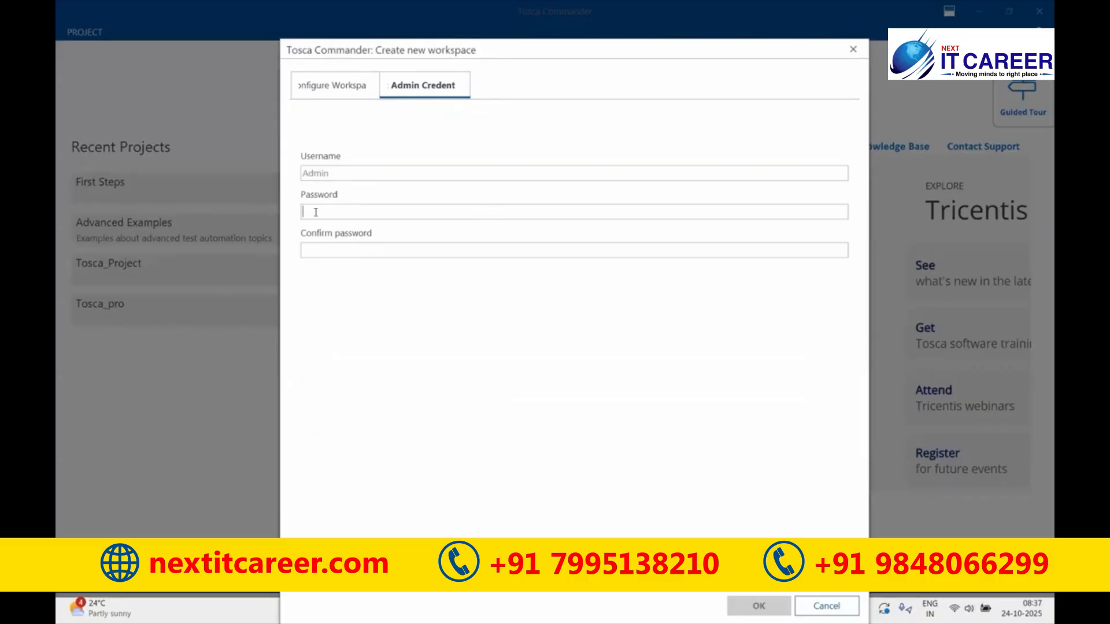
key(Tab)
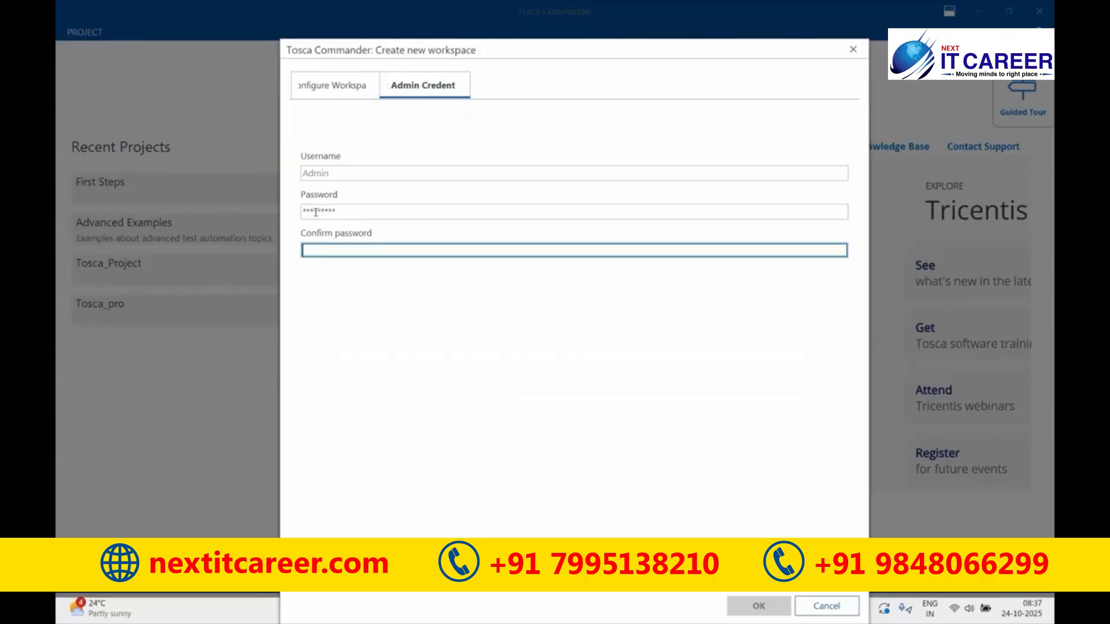
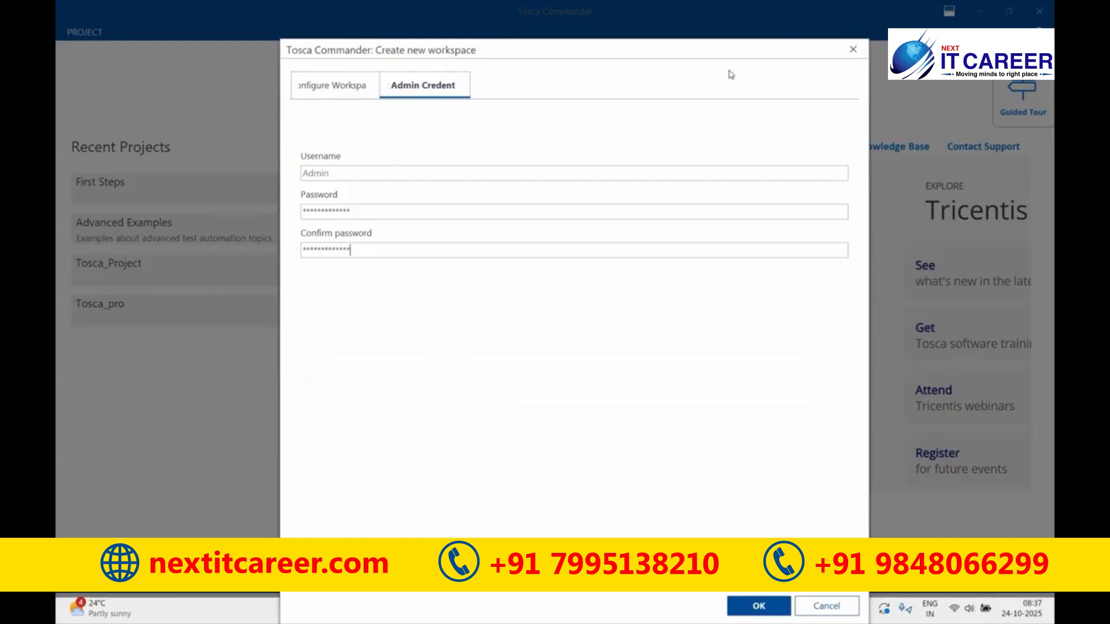
- Add an on-screen note reading '2025.1' about the version
click(589, 139)
text(2025.1)
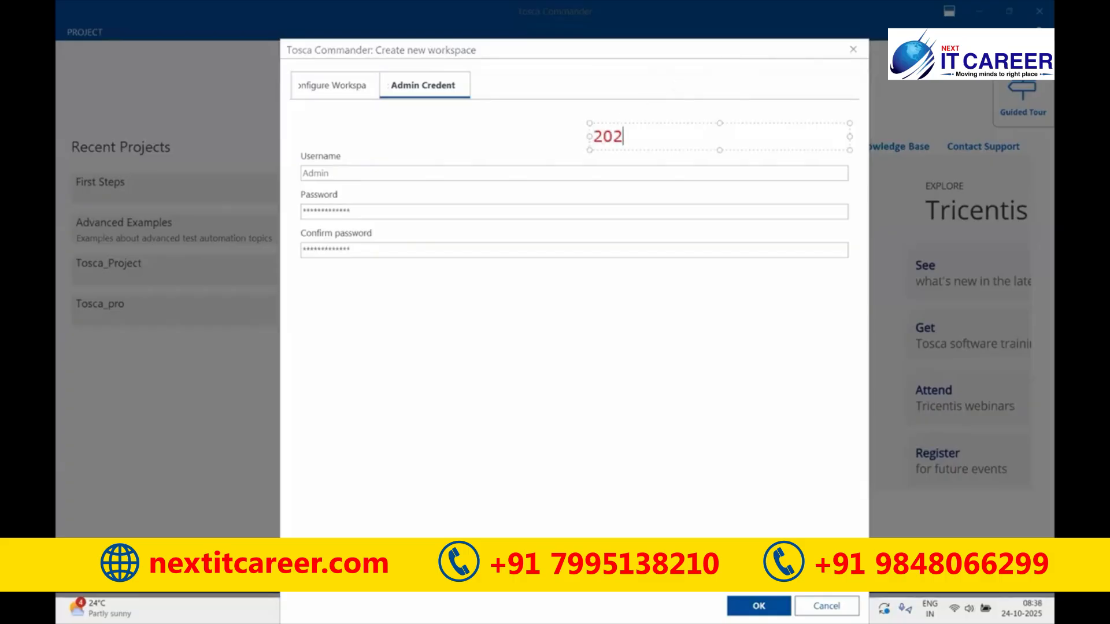
click(584, 354)
- Review the workspace configuration again, then create the Bank workspace and repository
click(337, 96)
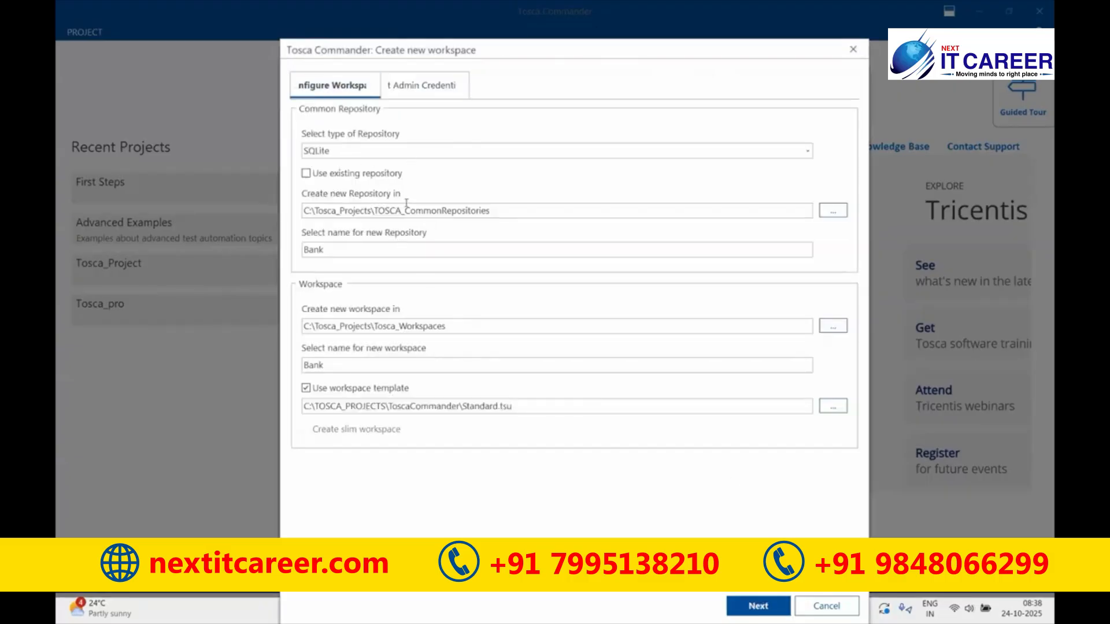
click(437, 86)
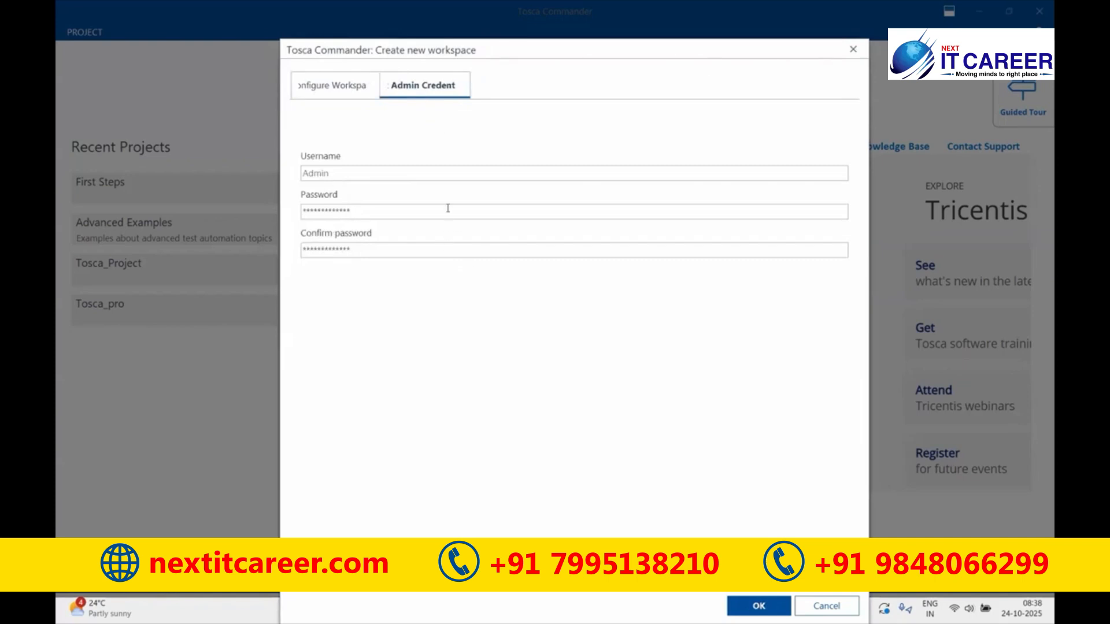
click(750, 605)
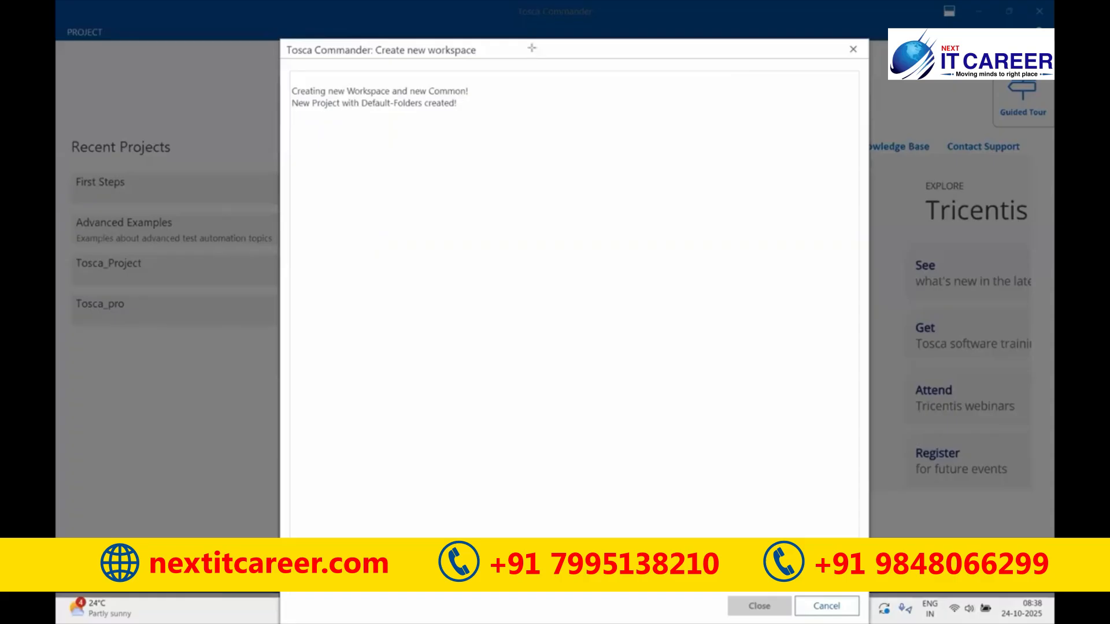
- Log in to the new Bank workspace as Admin with the account password
drag(284, 79, 500, 98)
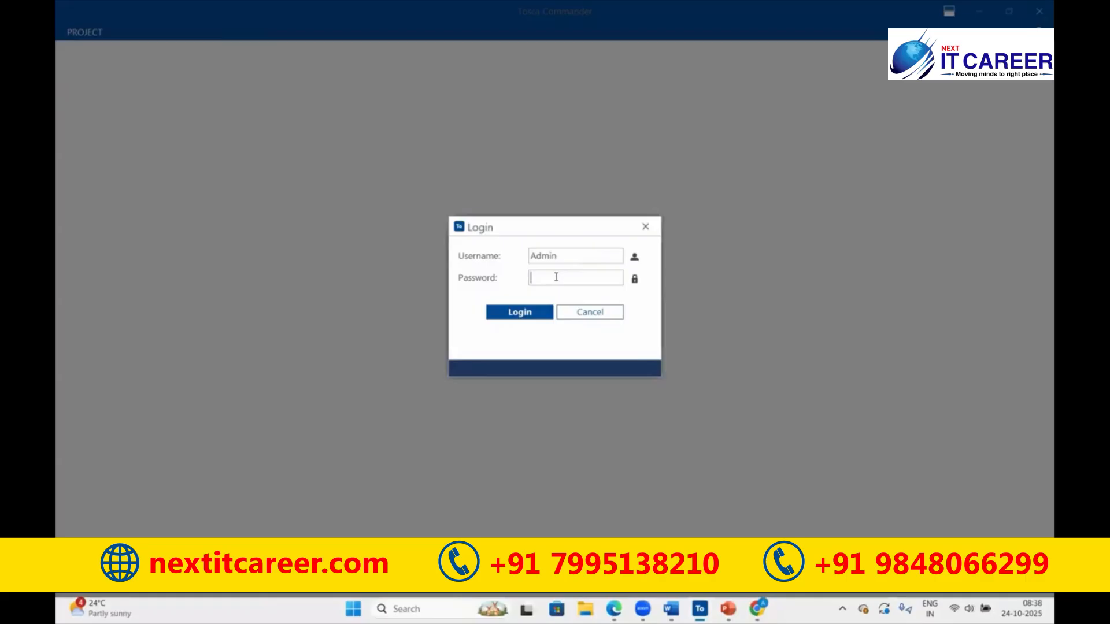
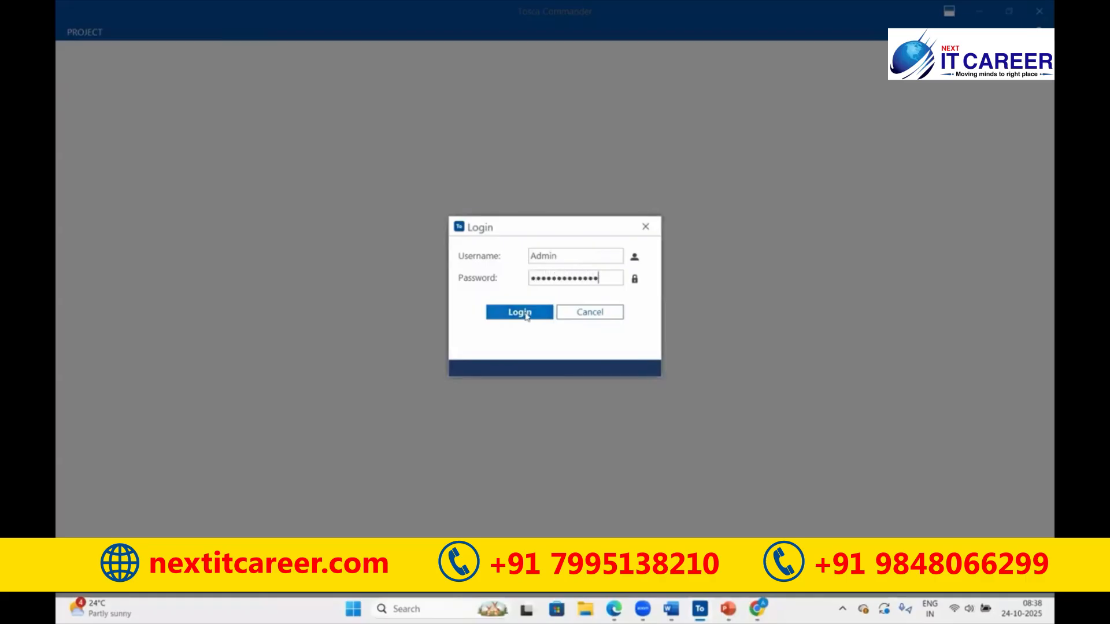
click(520, 313)
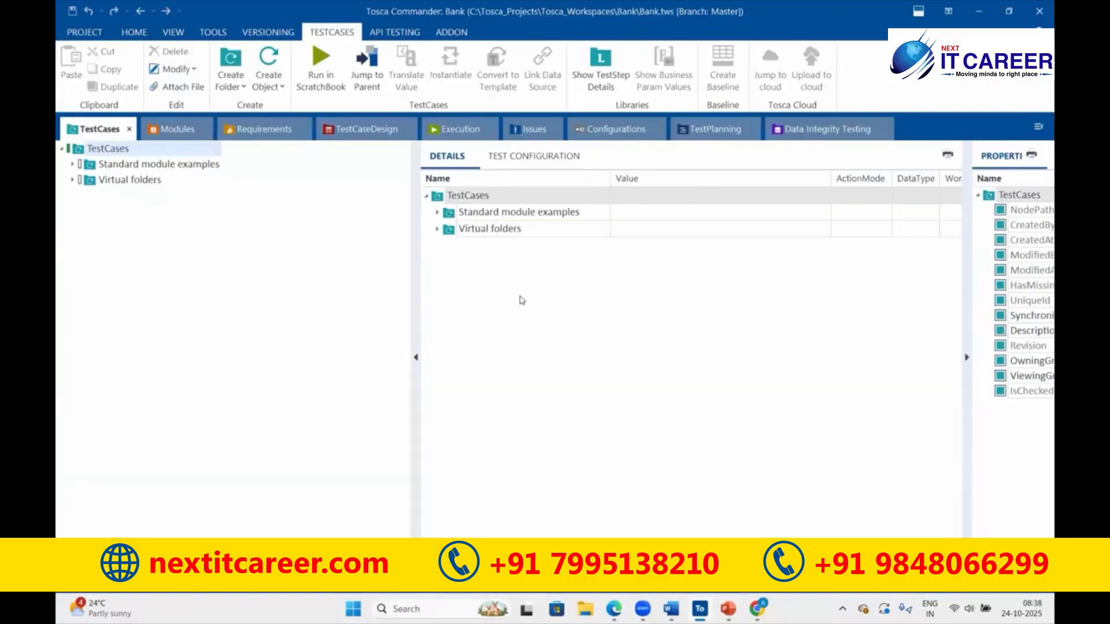
- Open the Bank project root, widen the details grid, and undock the Bank view as a floating window
click(133, 32)
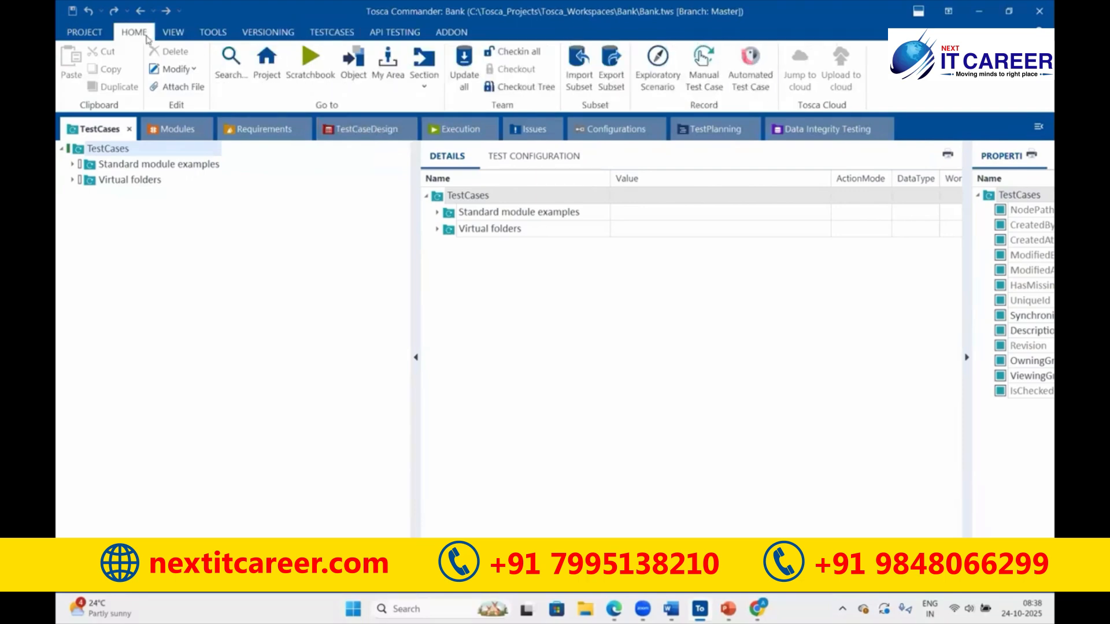
click(267, 69)
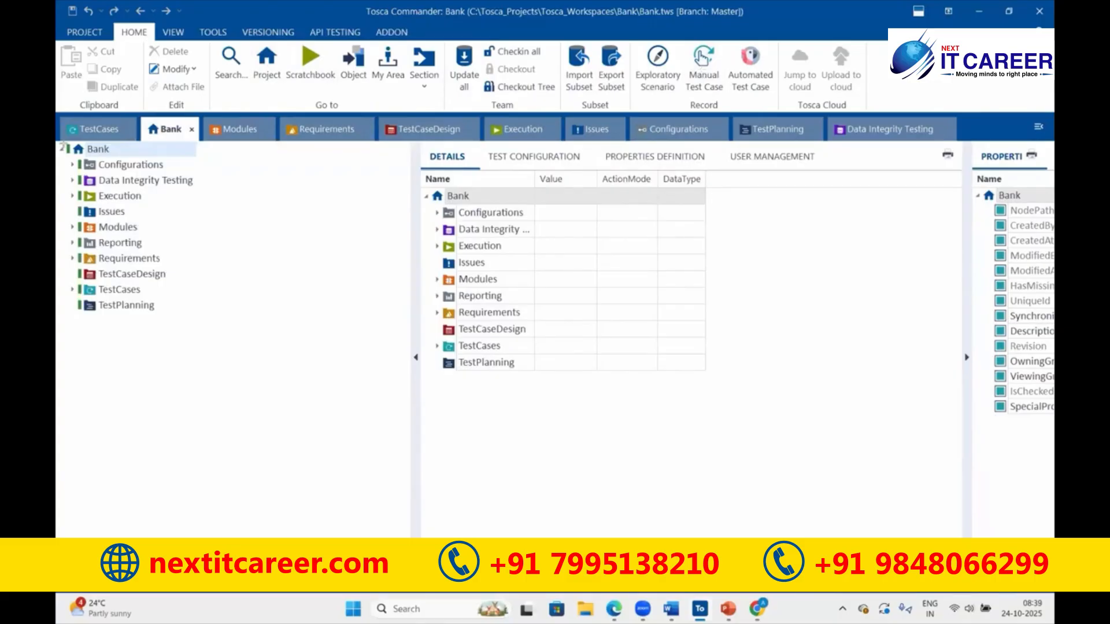
mouse_move(61, 146)
mouse_down()
mouse_move(273, 218)
mouse_move(255, 318)
mouse_up()
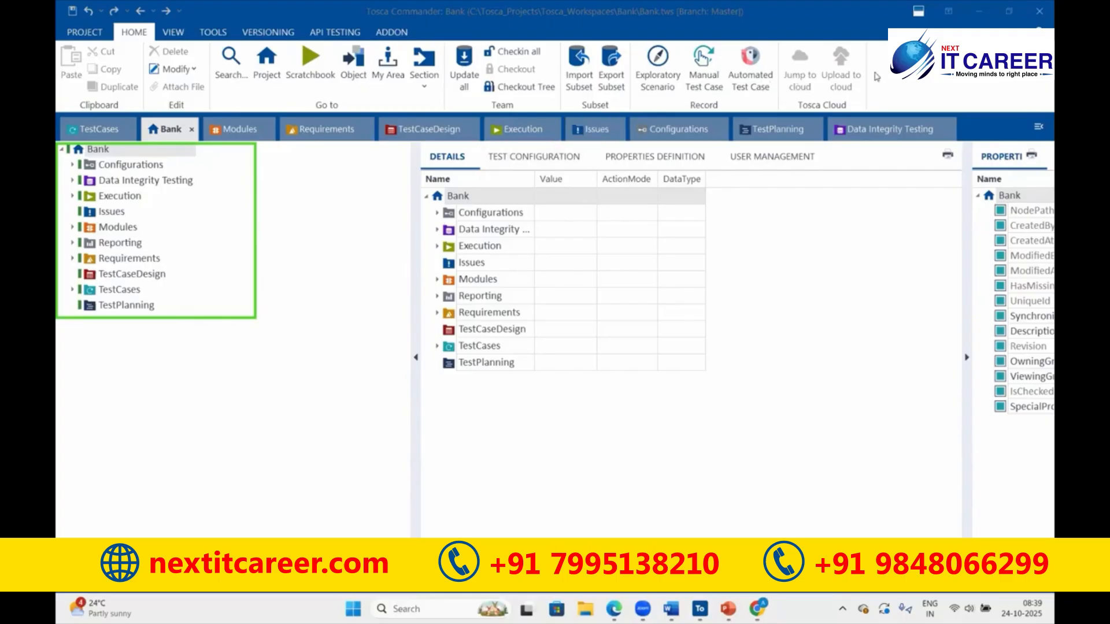
drag(415, 271, 261, 255)
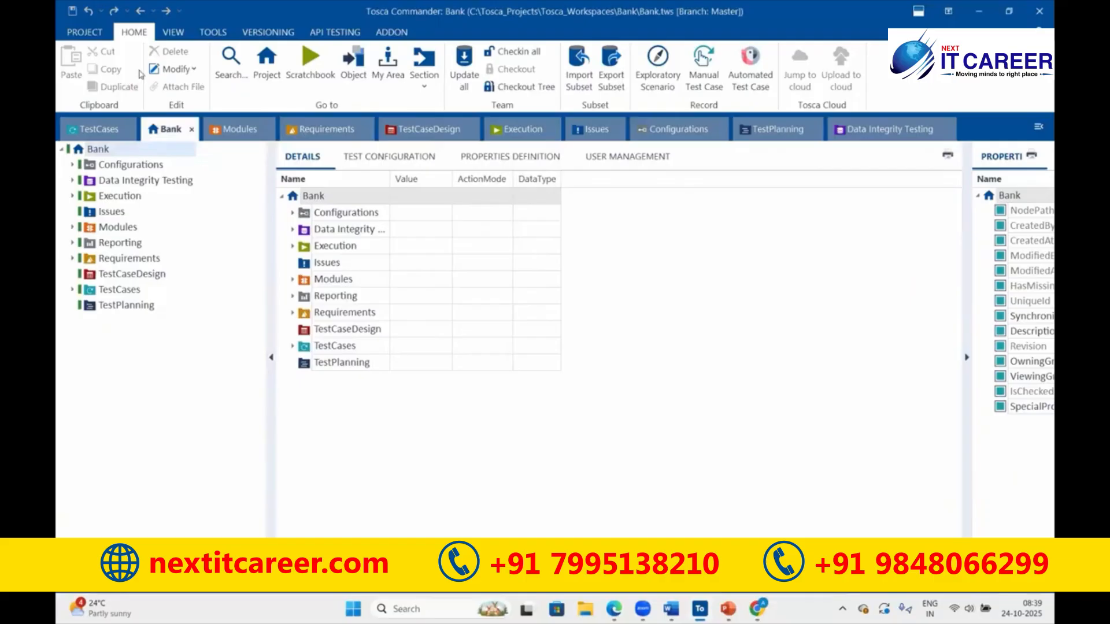
drag(162, 129, 176, 186)
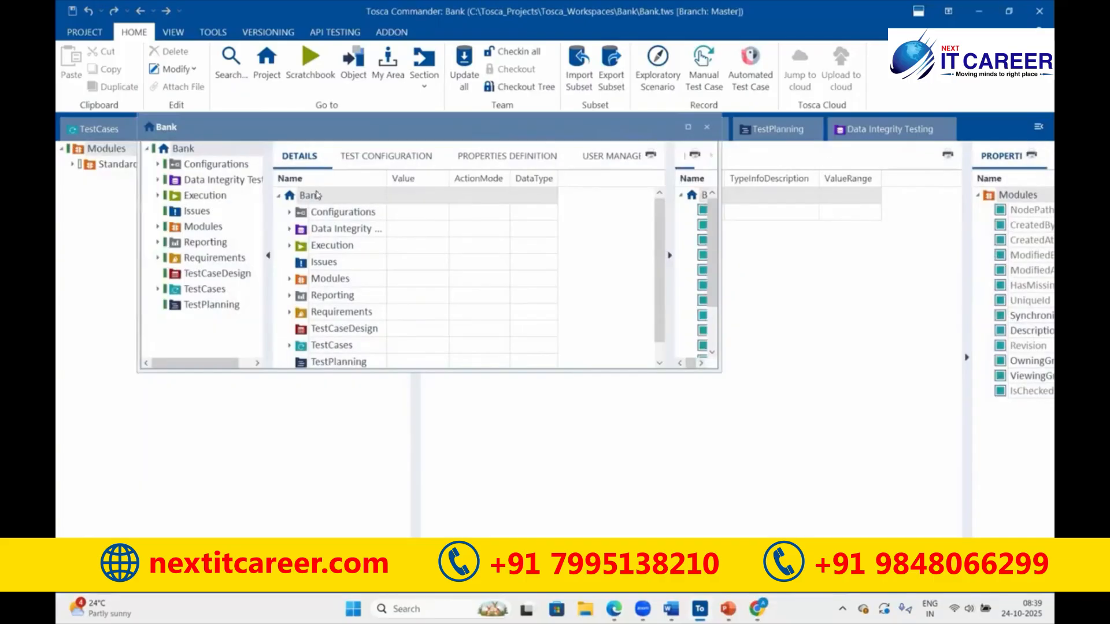
- Maximise the Bank window and browse the Modules folder's Standard modules
double_click(324, 185)
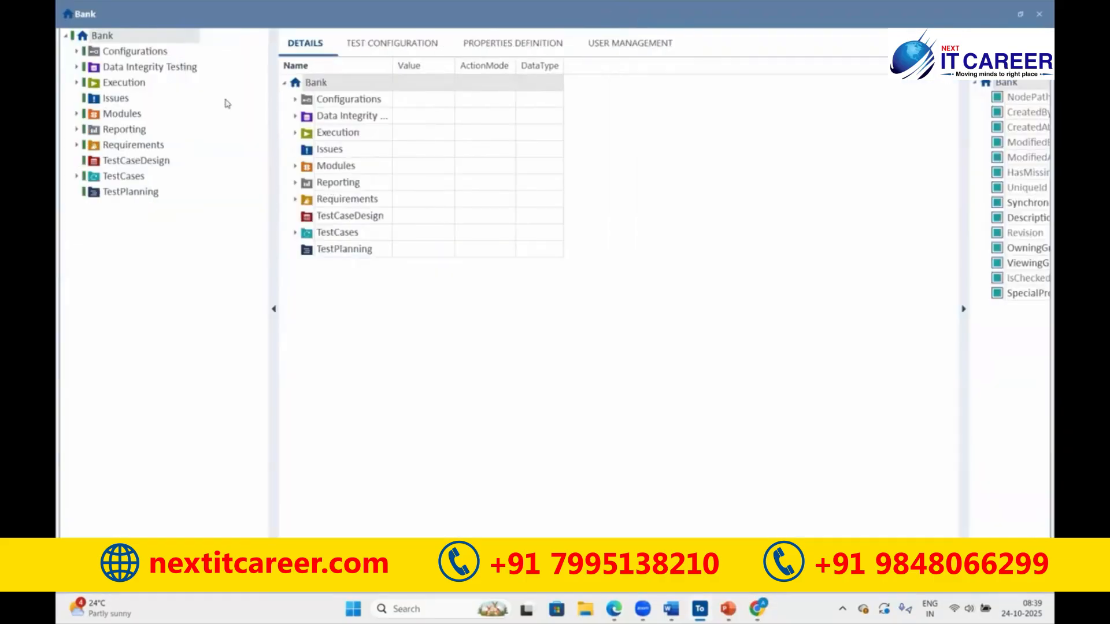
click(162, 68)
click(118, 114)
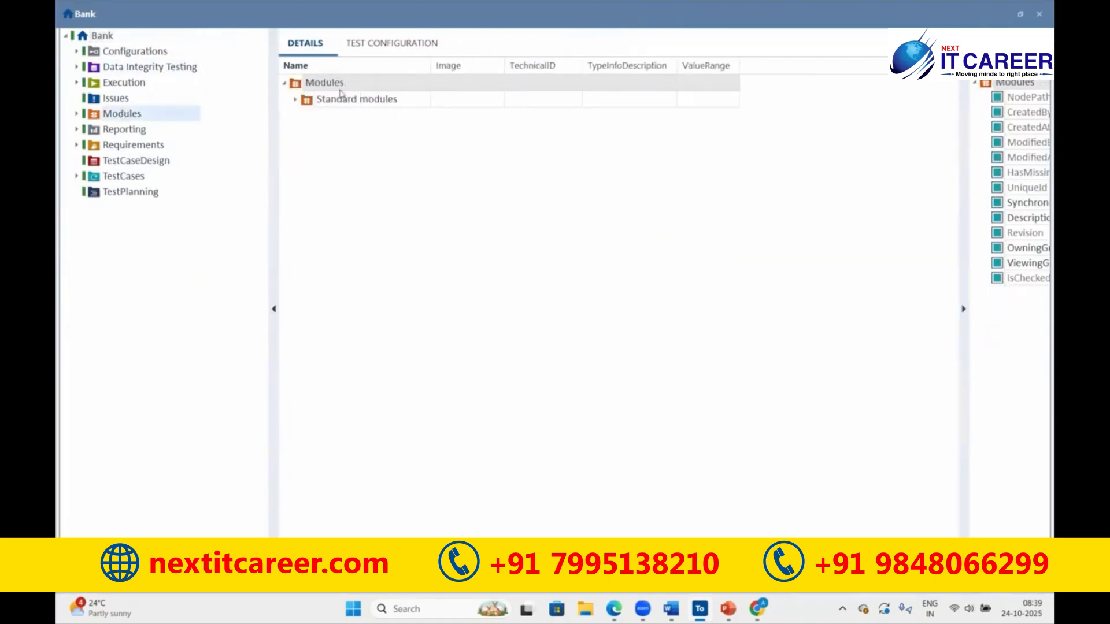
click(296, 101)
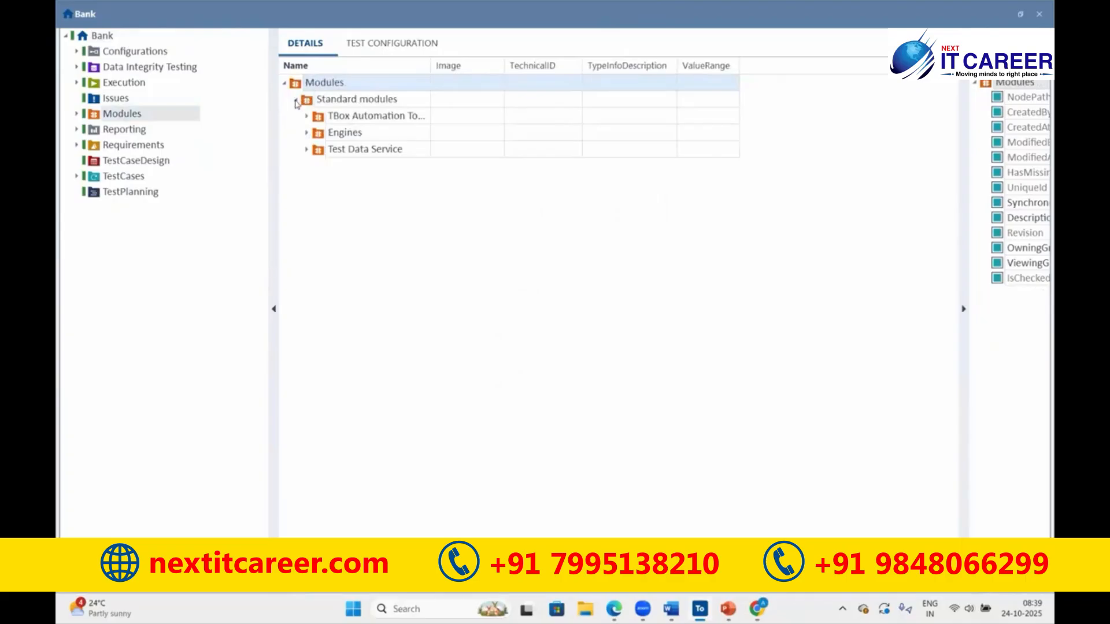
click(295, 99)
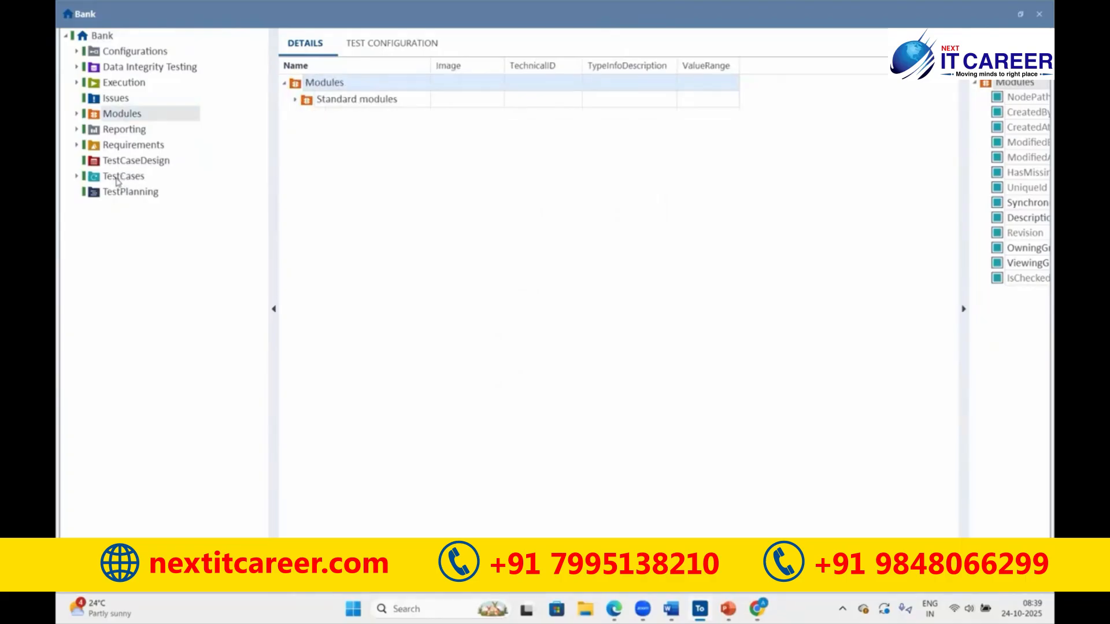
- Explore TestCases down to Standard module examples > Engines > JSON > Array test cases
click(119, 177)
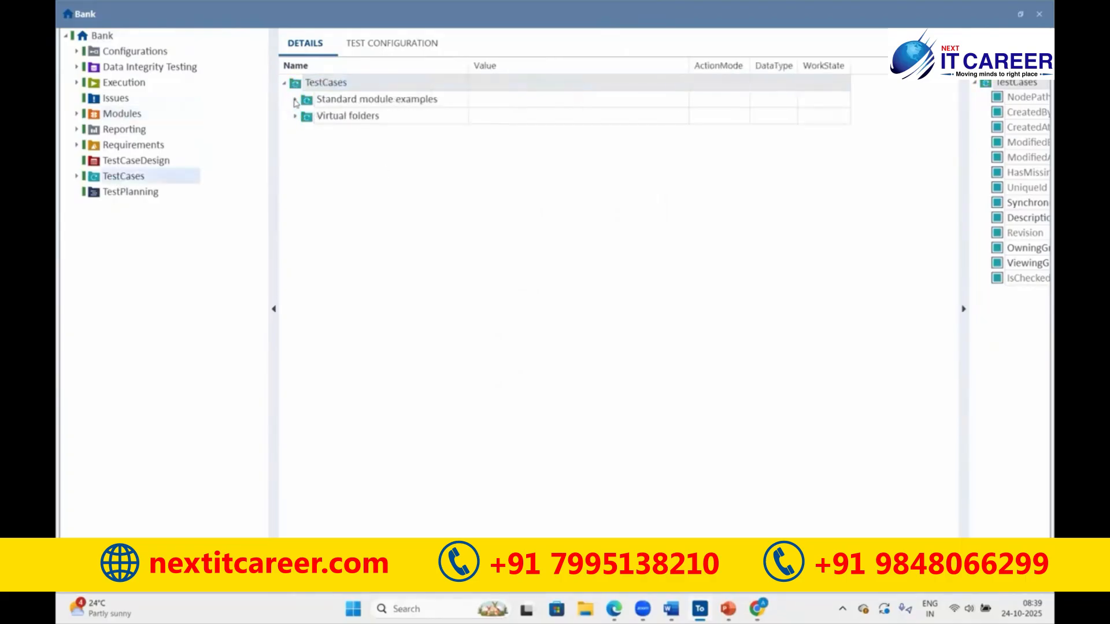
click(296, 99)
click(307, 116)
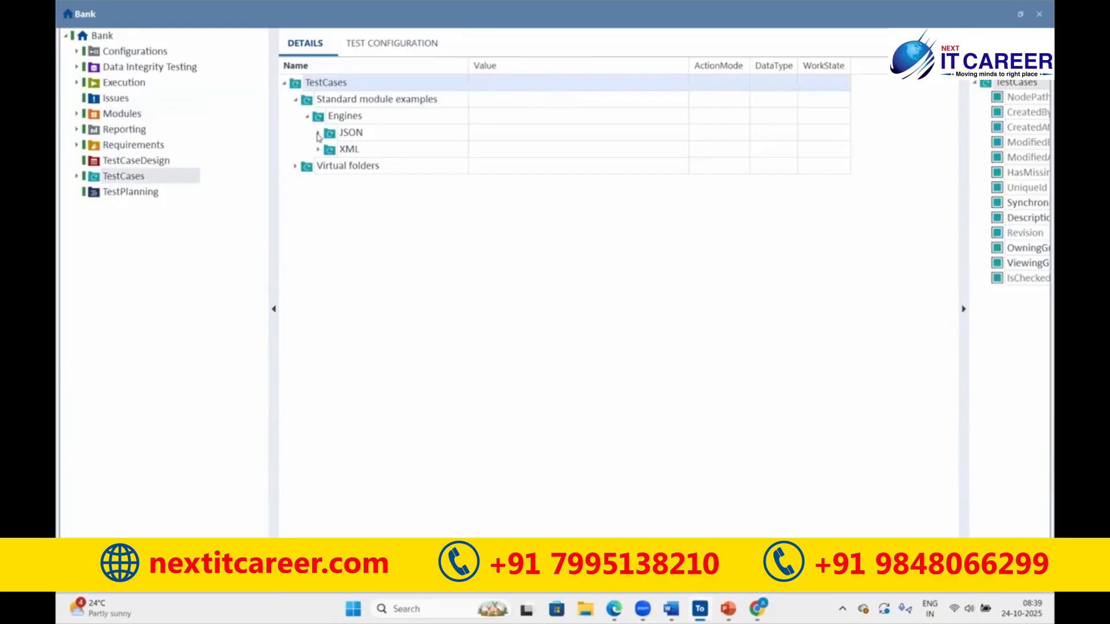
click(318, 133)
click(330, 150)
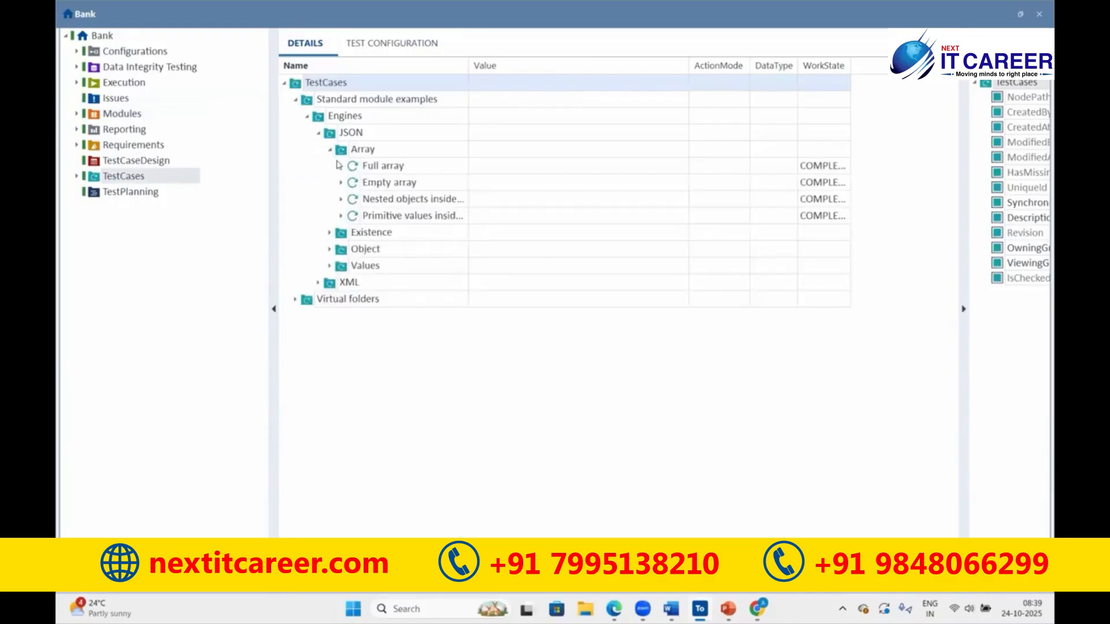
click(341, 166)
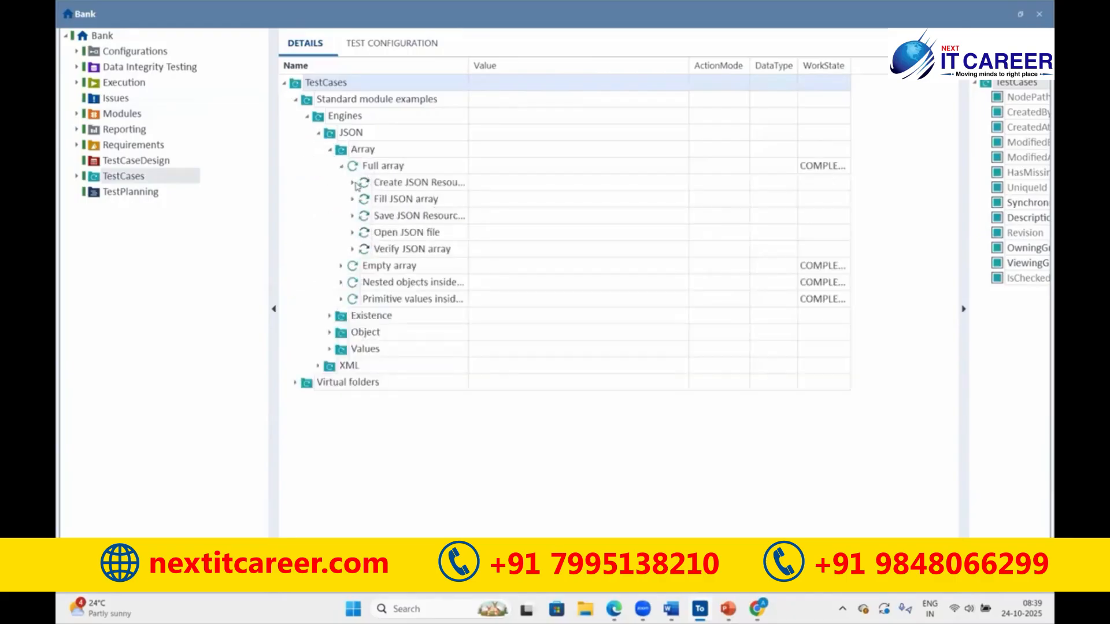
click(352, 183)
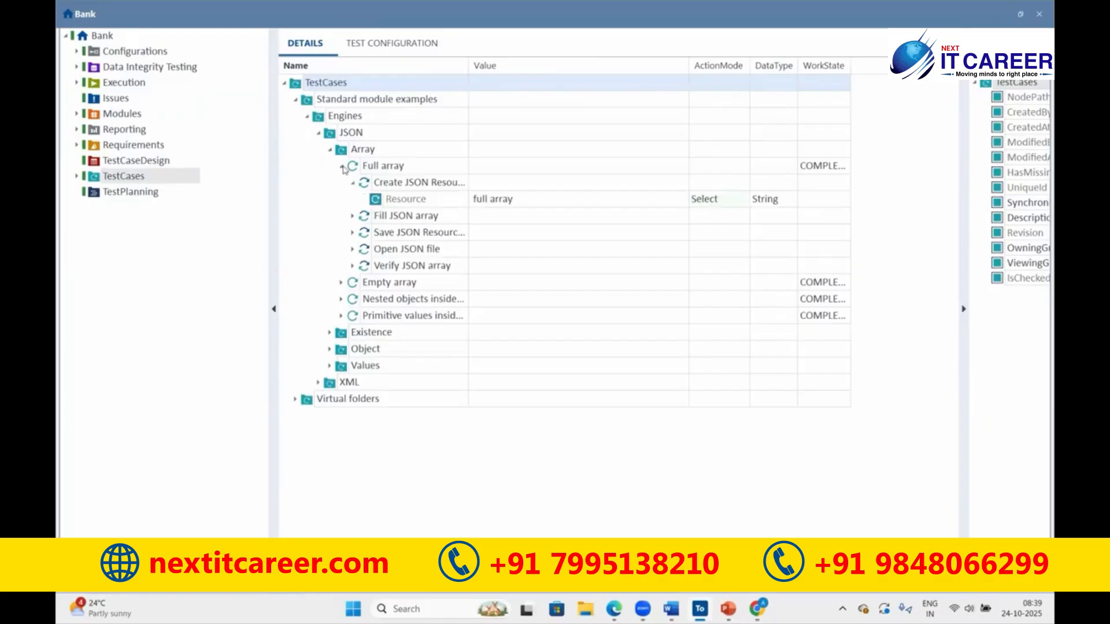
click(342, 166)
click(341, 183)
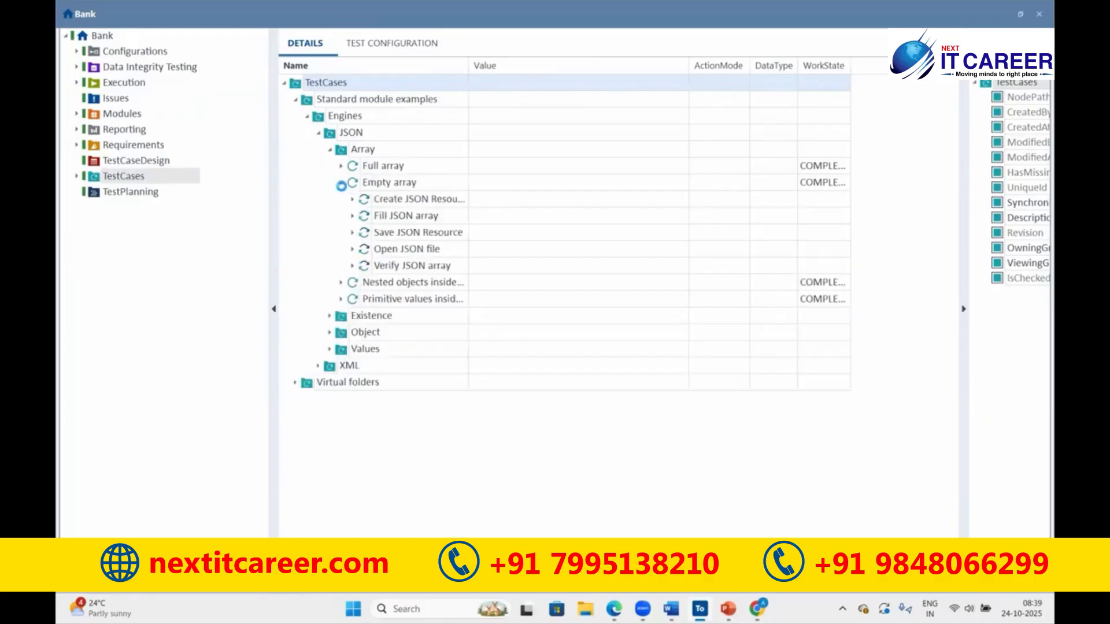
click(341, 184)
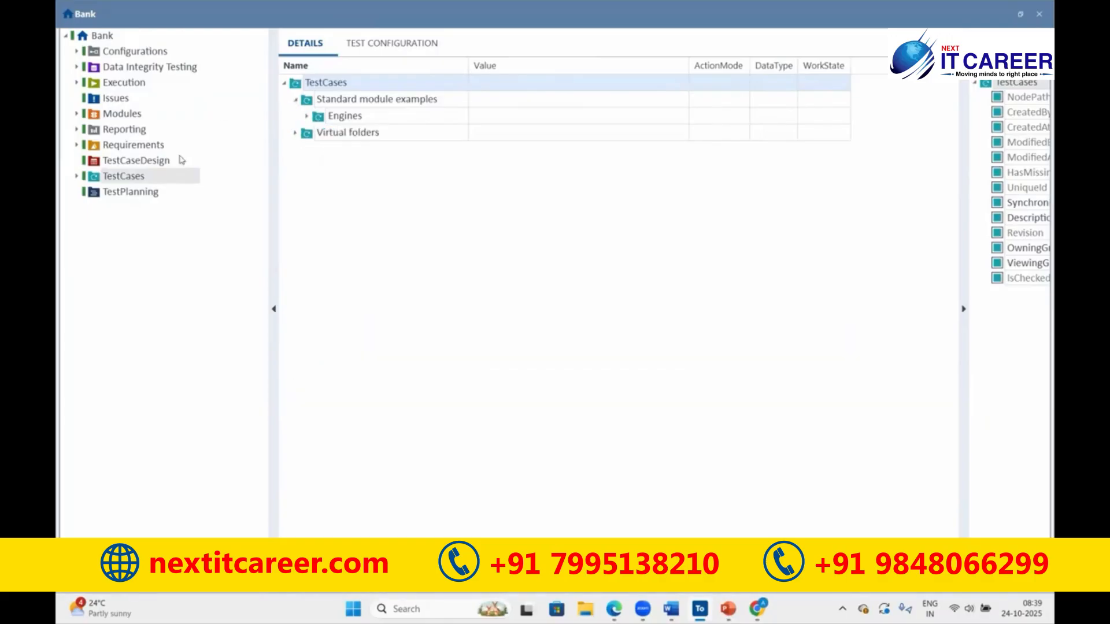
- Show the Execution folder, expanding and collapsing ExecutionLists and Configurations
click(115, 84)
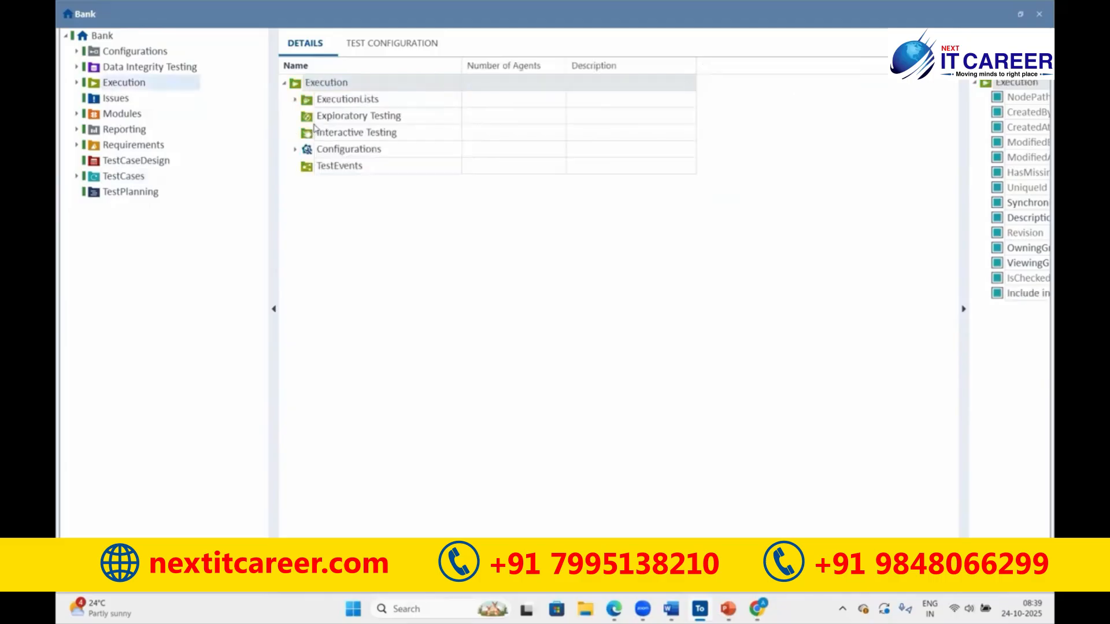
click(296, 100)
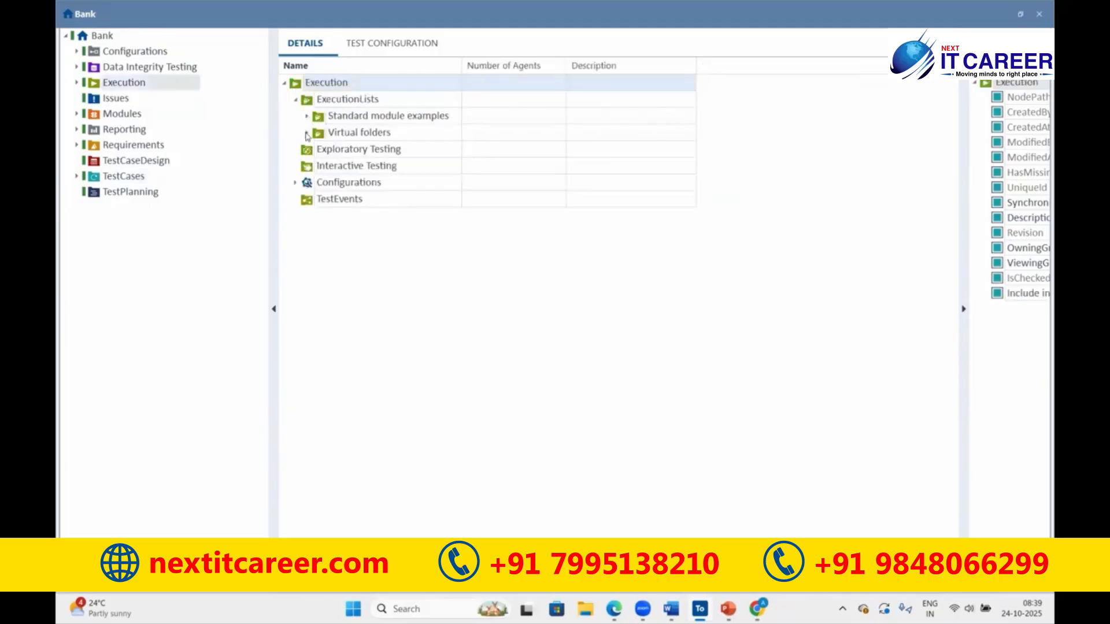
click(296, 99)
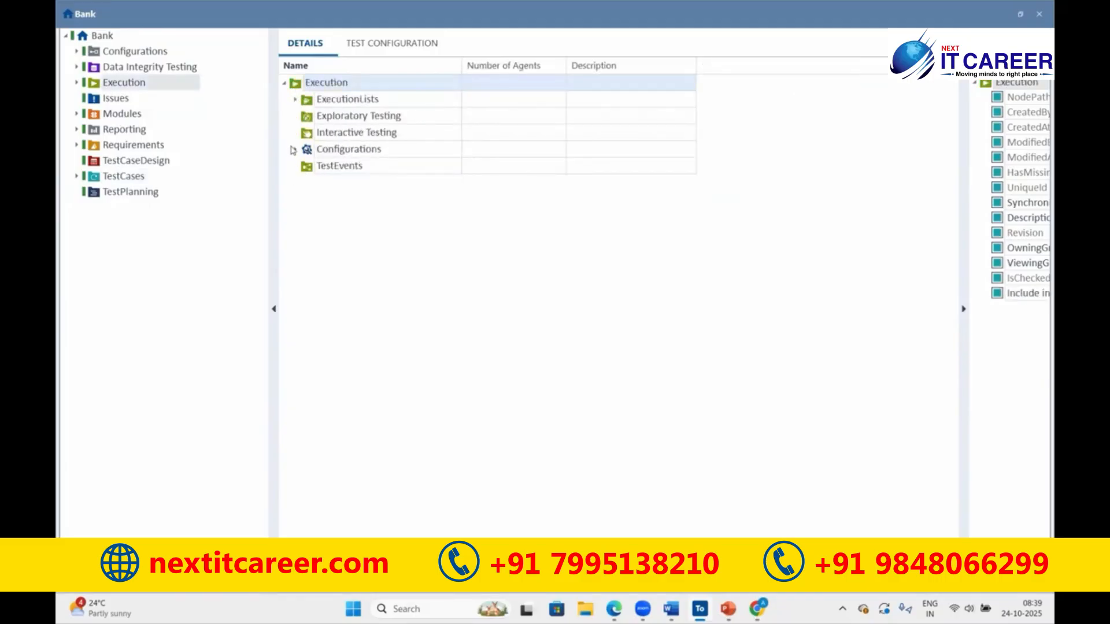
click(295, 149)
click(295, 149)
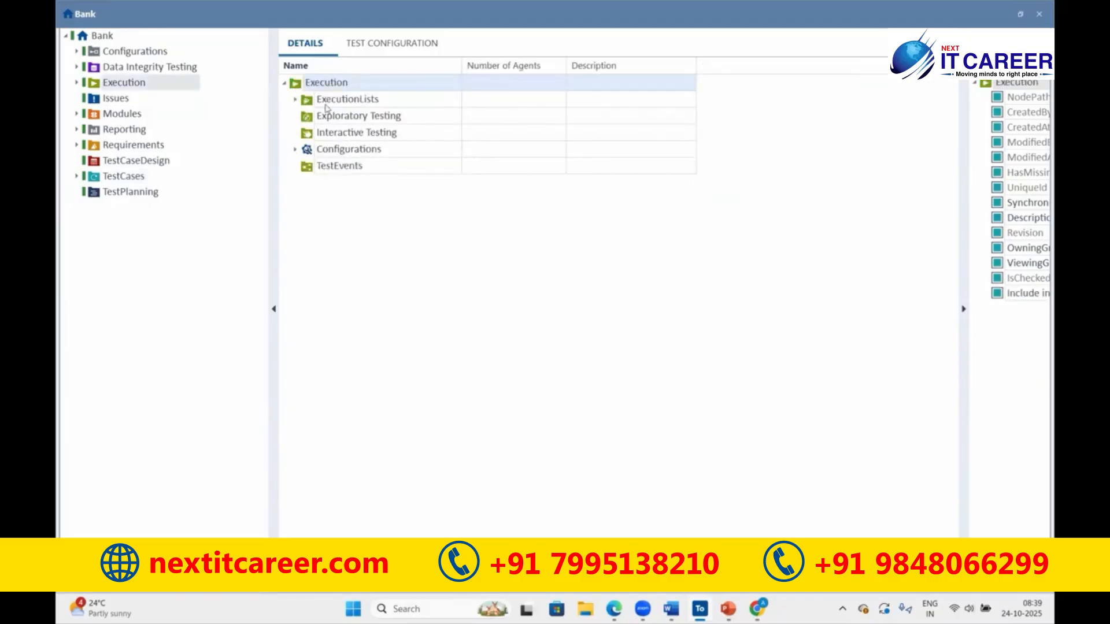
click(284, 83)
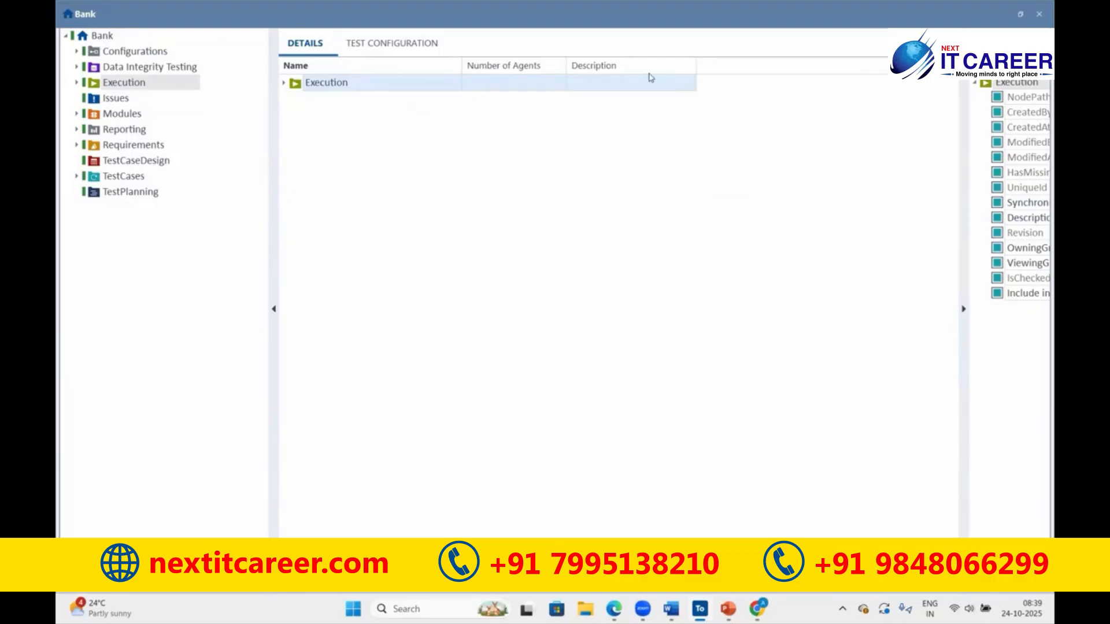
- Draw arrows from Execution, Modules and TestCases to a note reading 'all Projects'
drag(149, 82, 331, 133)
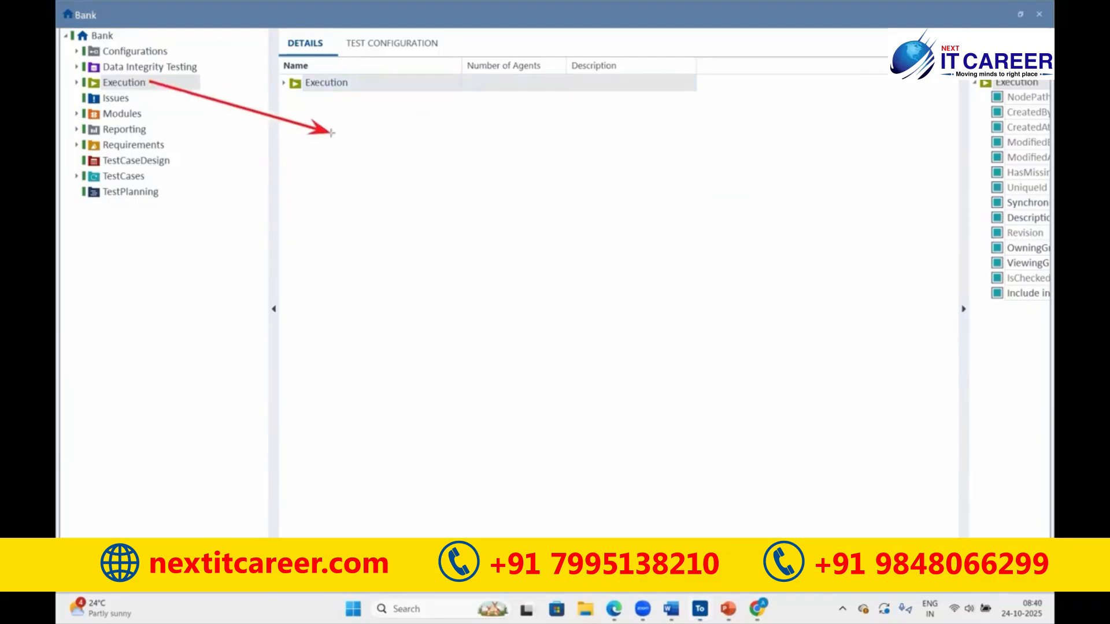
mouse_move(142, 114)
mouse_down()
mouse_move(350, 129)
mouse_move(329, 130)
mouse_up()
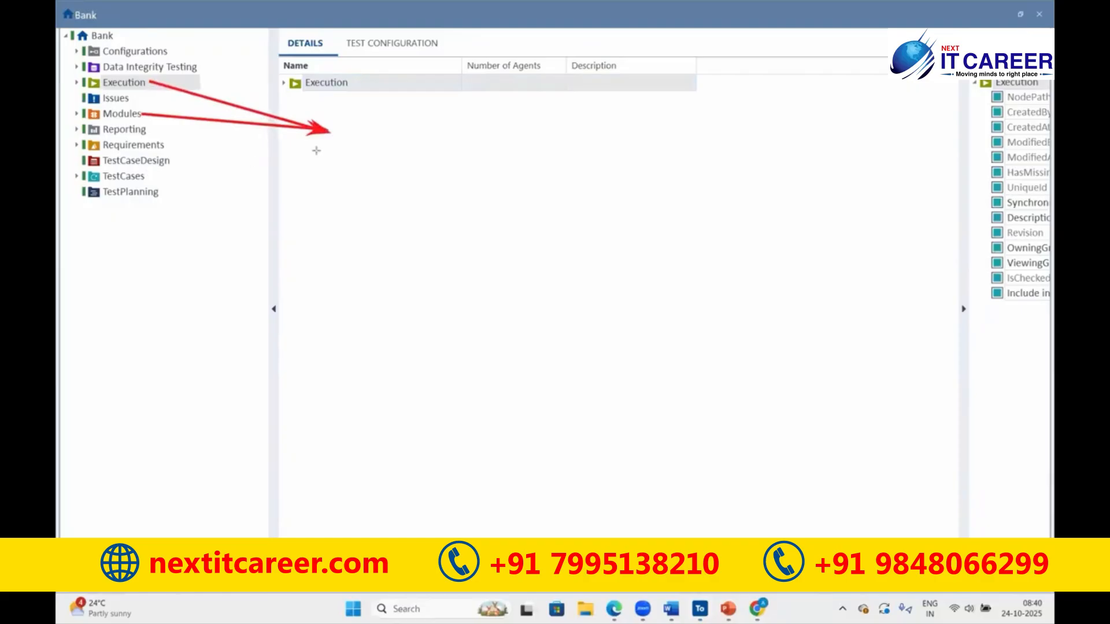
drag(147, 176, 330, 131)
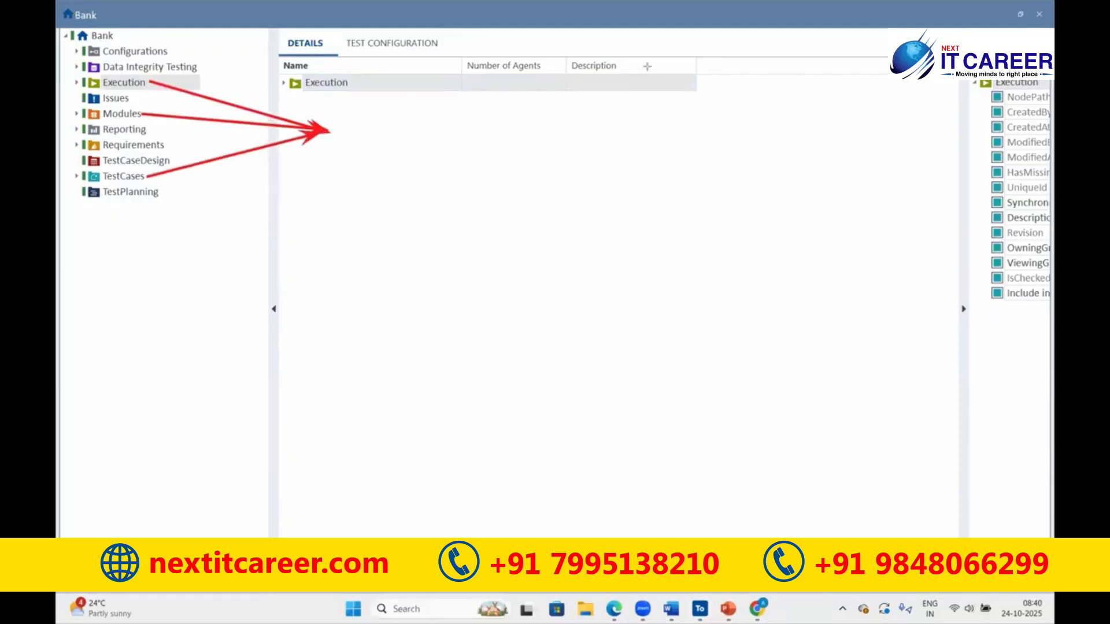
click(347, 122)
text(all Projects)
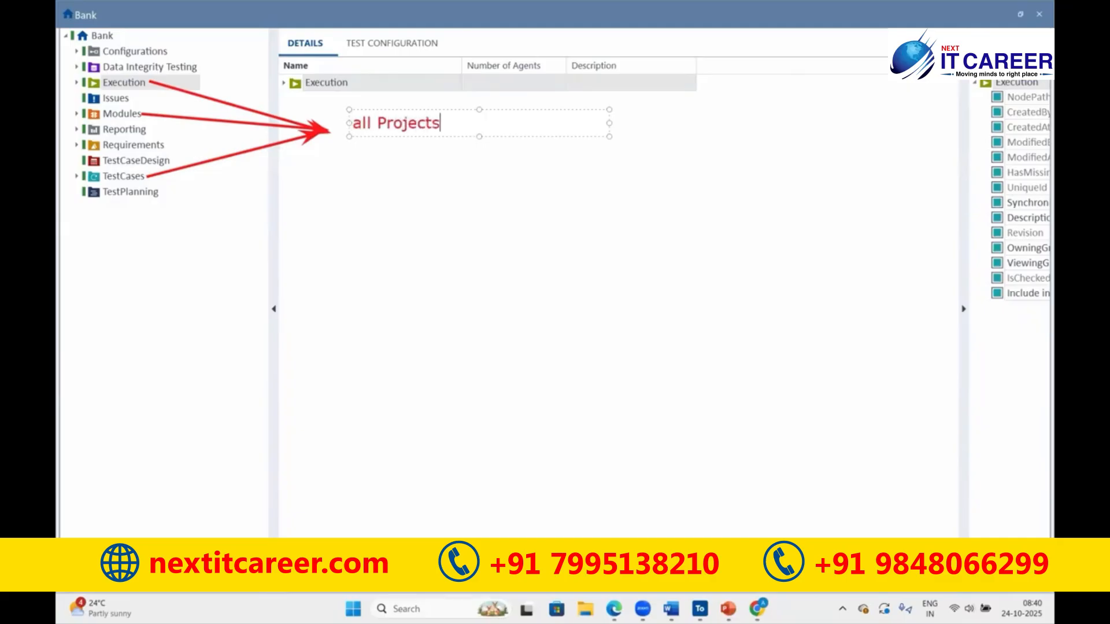
click(156, 89)
- Add a second note listing 'Test Data', 'Login', 'User' and 'Pwd'
click(545, 125)
text(Tes)
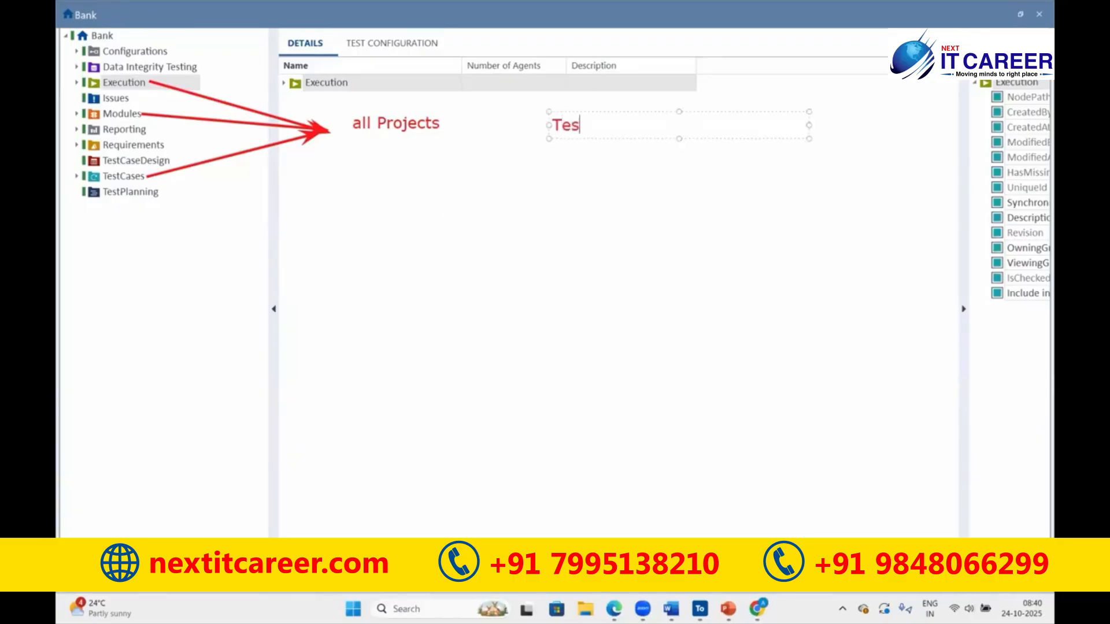
text(t Data)
key(Return)
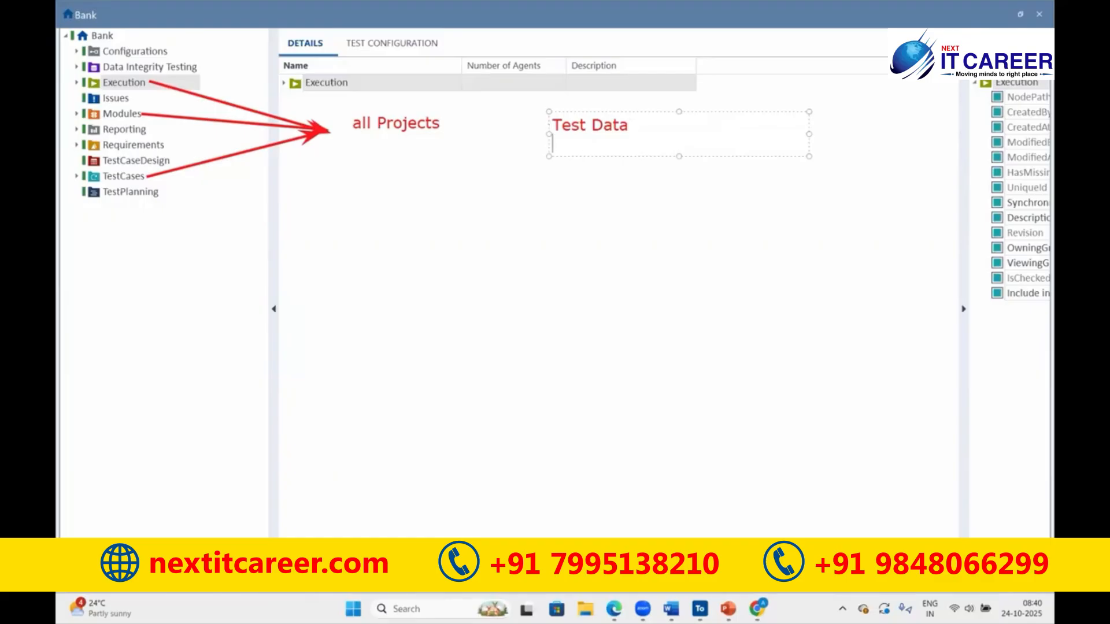
text(Login)
key(Return)
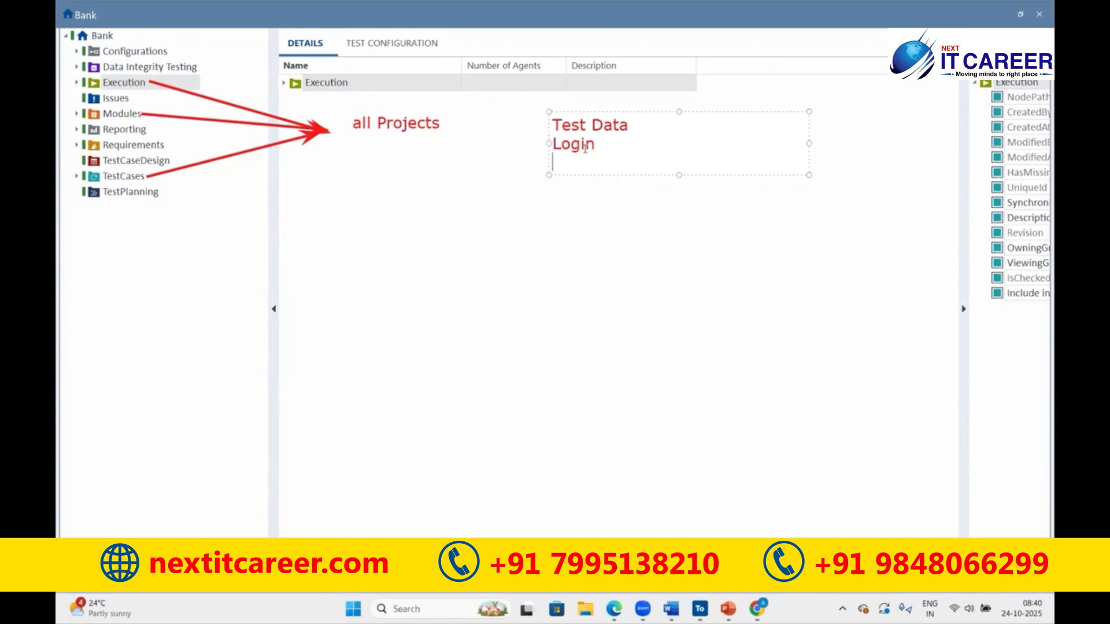
key(Return)
text(User)
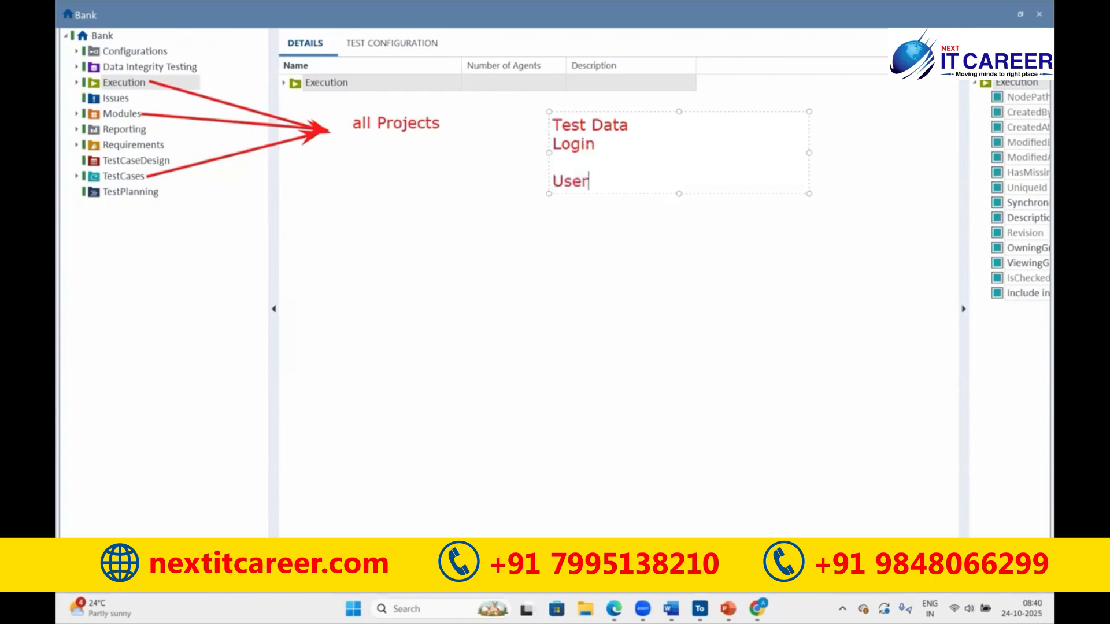
text(n)
key(BackSpace)
key(Return)
text(Pwd)
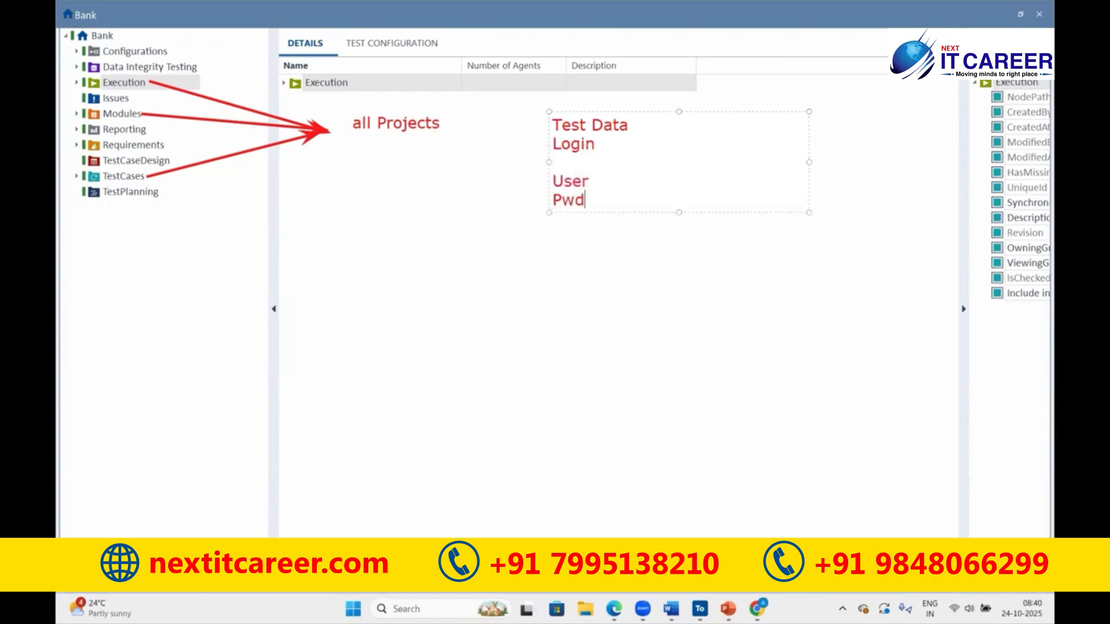
click(622, 184)
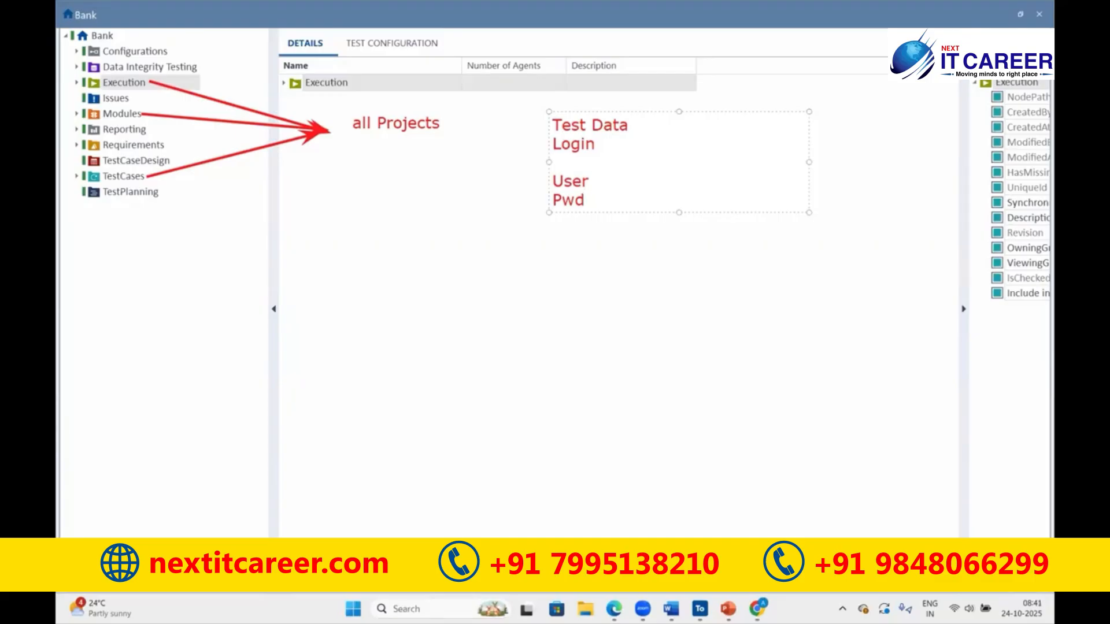